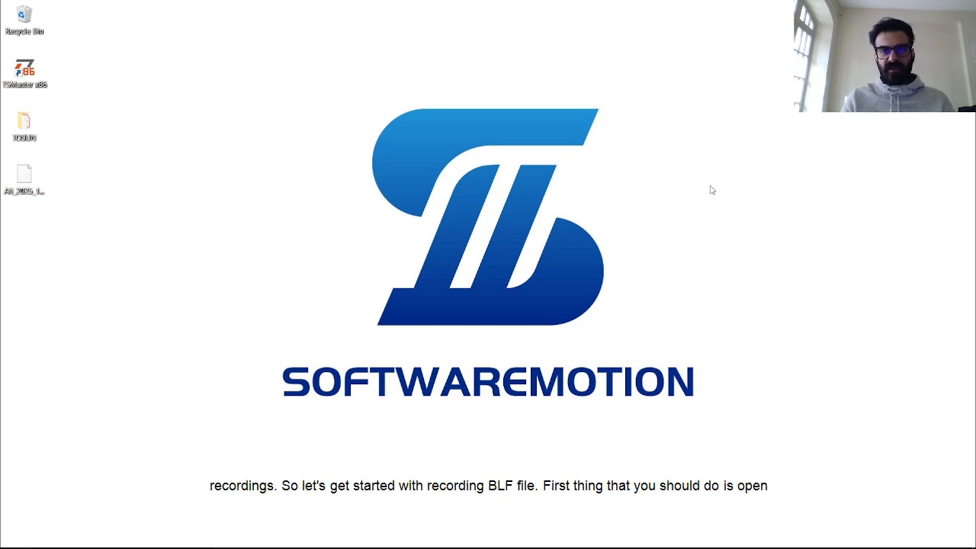
Switch to TSMaster and start the operation to connect its logical channels
{"action": "key", "text": "alt+Tab"}
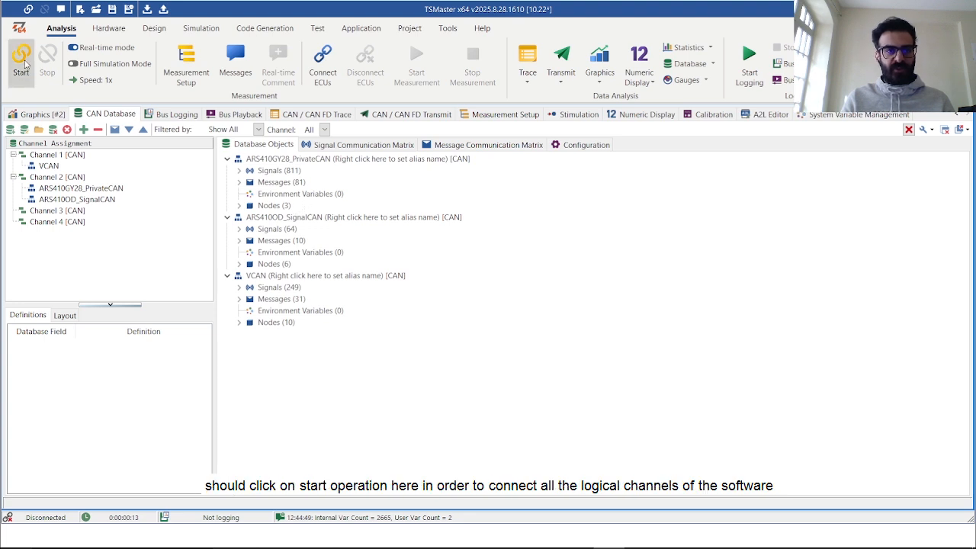
{"action": "left_click", "coordinate": [22, 61]}
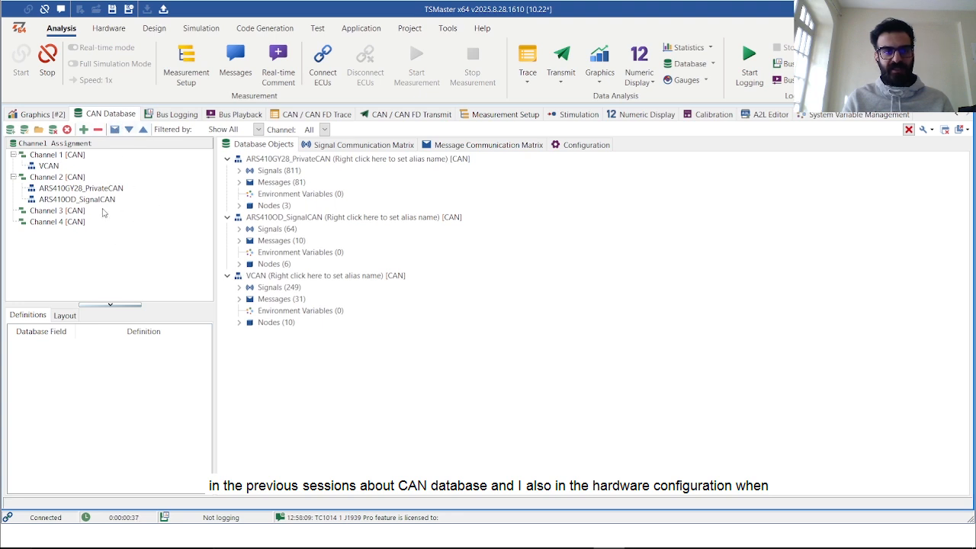
{"action": "left_click", "coordinate": [108, 29]}
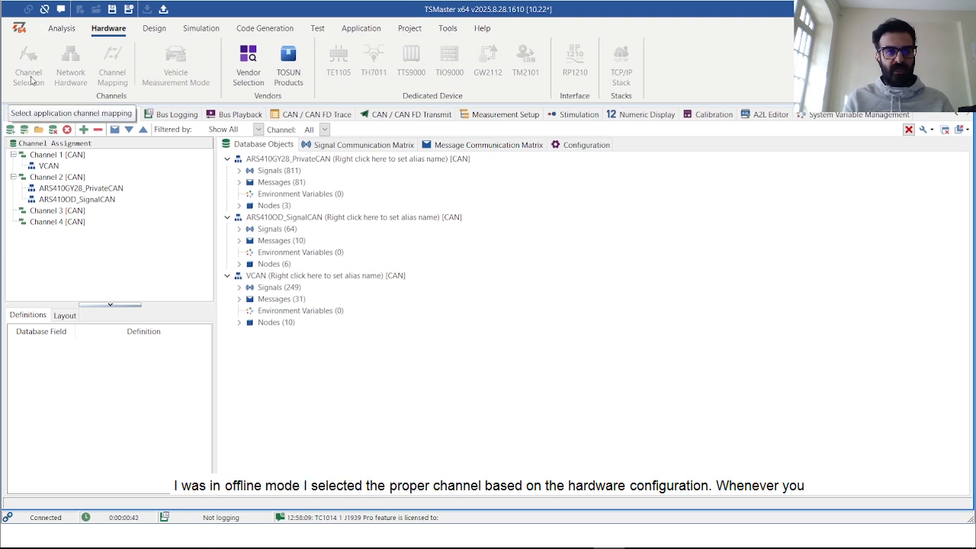
{"action": "left_click", "coordinate": [67, 32]}
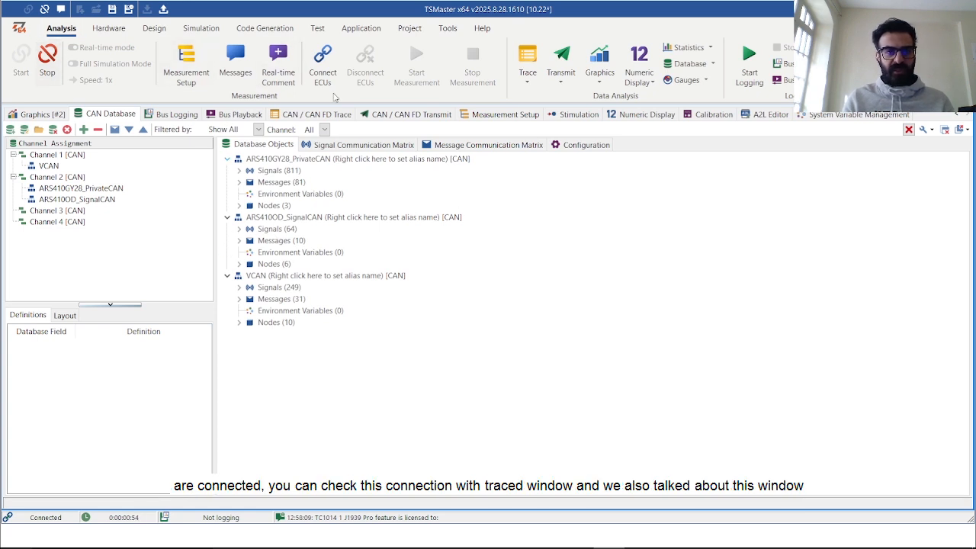
Examine the incoming messages in the CAN / CAN FD Trace, including the signals of the AEB2 message
{"action": "left_click", "coordinate": [313, 115]}
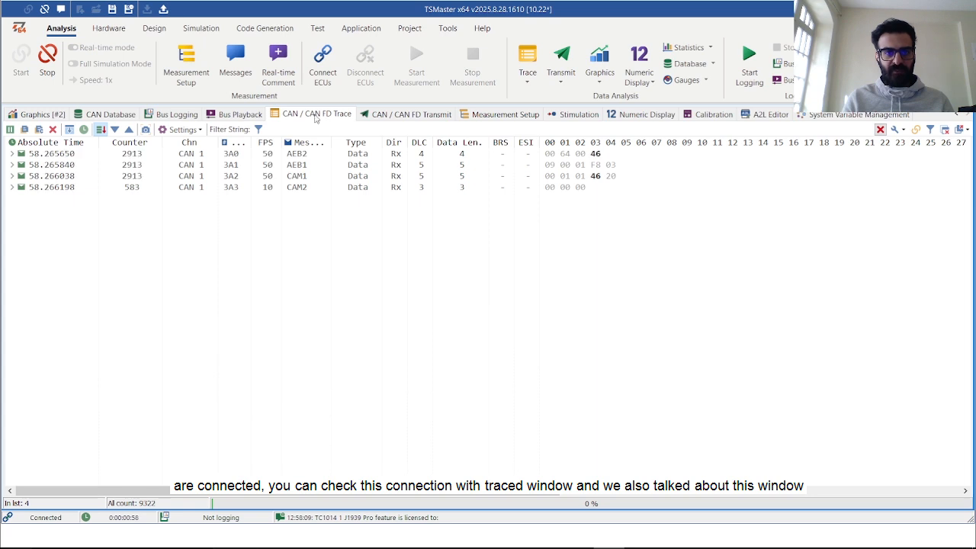
{"action": "left_click", "coordinate": [13, 154]}
{"action": "left_click", "coordinate": [12, 153]}
{"action": "left_click", "coordinate": [12, 153]}
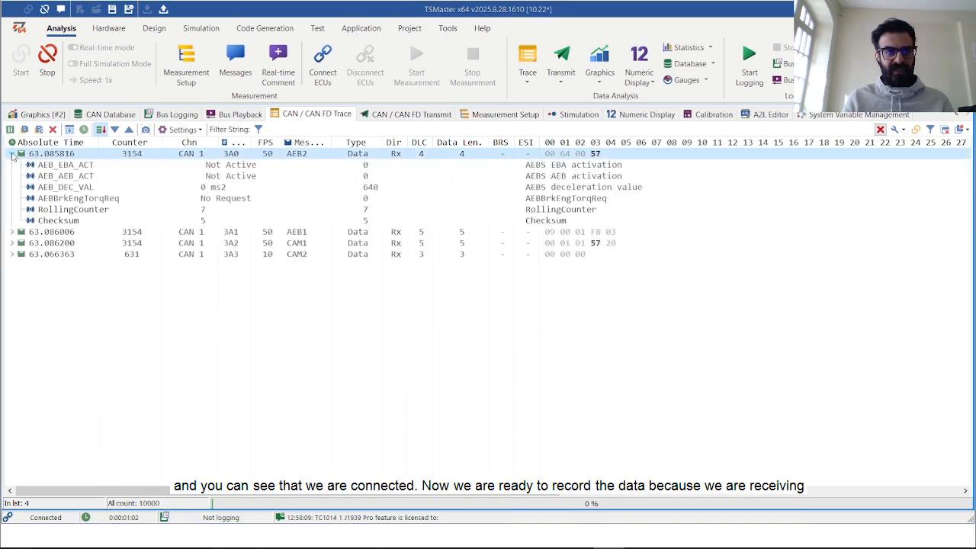
{"action": "left_click", "coordinate": [12, 153]}
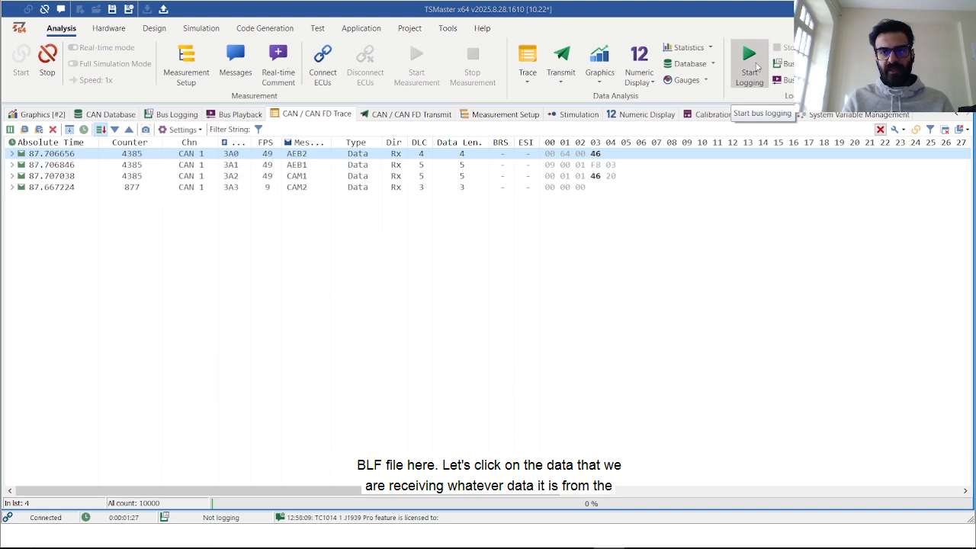
Record the CAN bus traffic to a BLF log and check the file in the log directory
{"action": "left_click", "coordinate": [751, 64]}
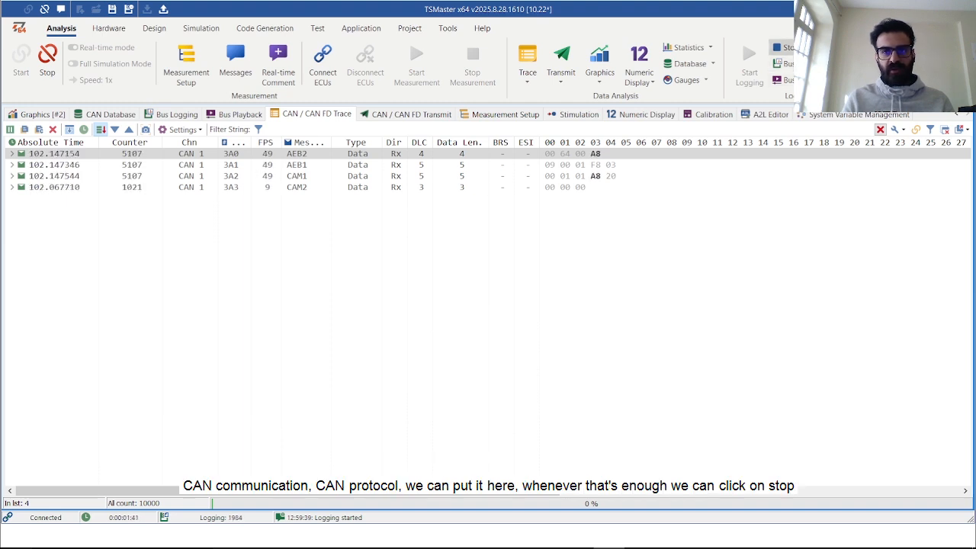
{"action": "left_click", "coordinate": [781, 49]}
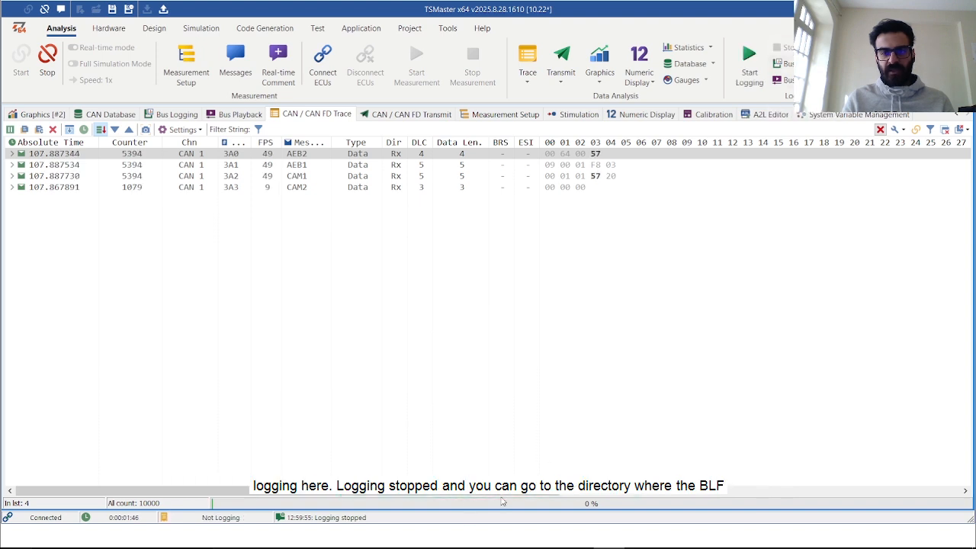
{"action": "left_click", "coordinate": [850, 79]}
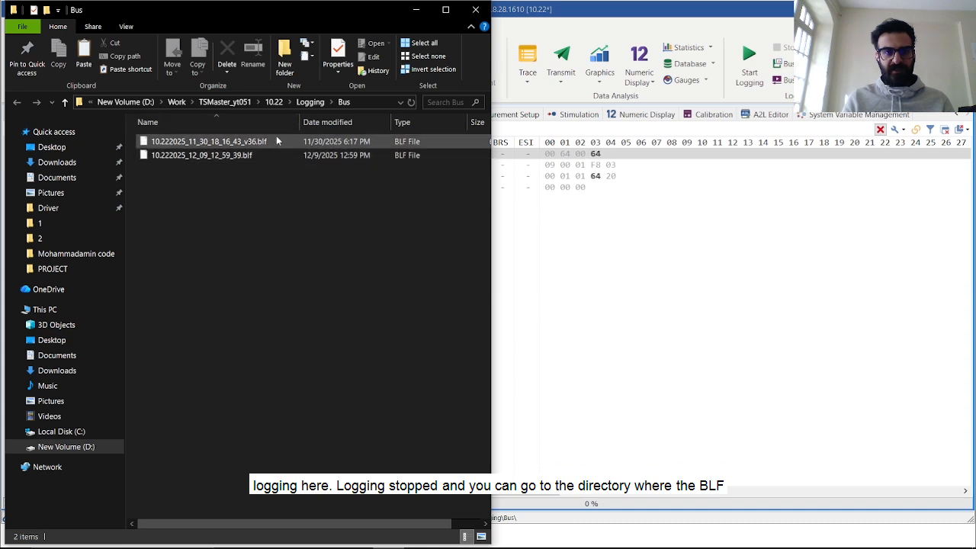
{"action": "left_click", "coordinate": [476, 9]}
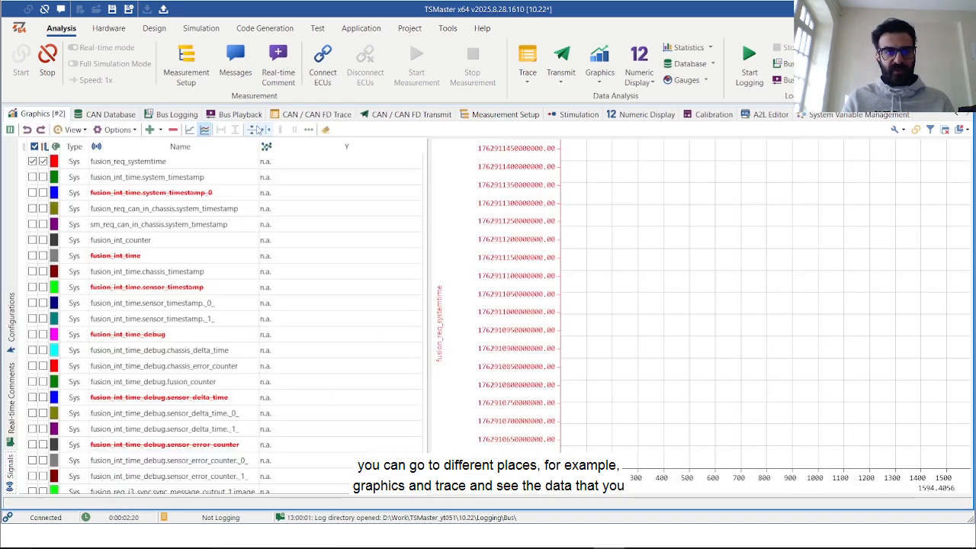
Look over the recorded files in Bus Logging, along with the Bus Playback and CAN Database windows
{"action": "left_click", "coordinate": [183, 116]}
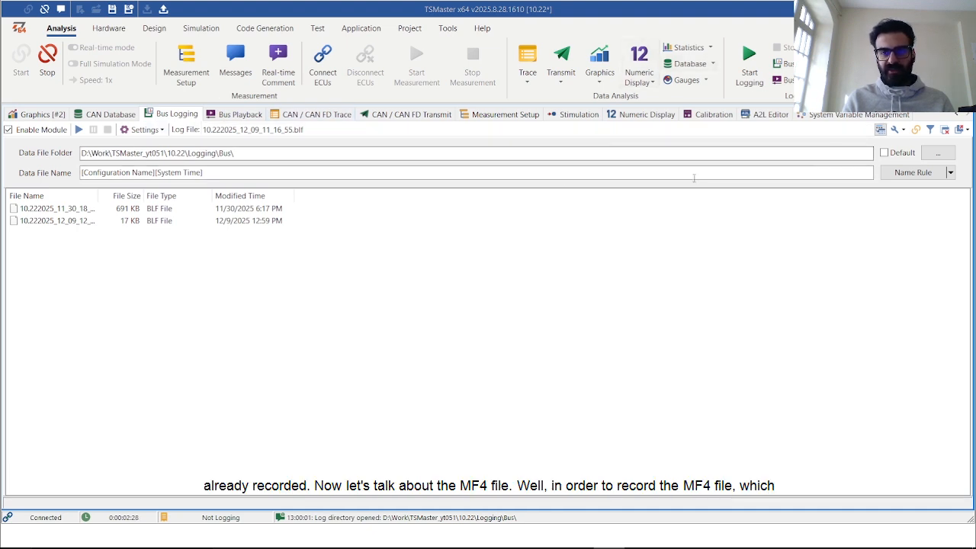
{"action": "left_click", "coordinate": [240, 114]}
{"action": "left_click", "coordinate": [112, 115]}
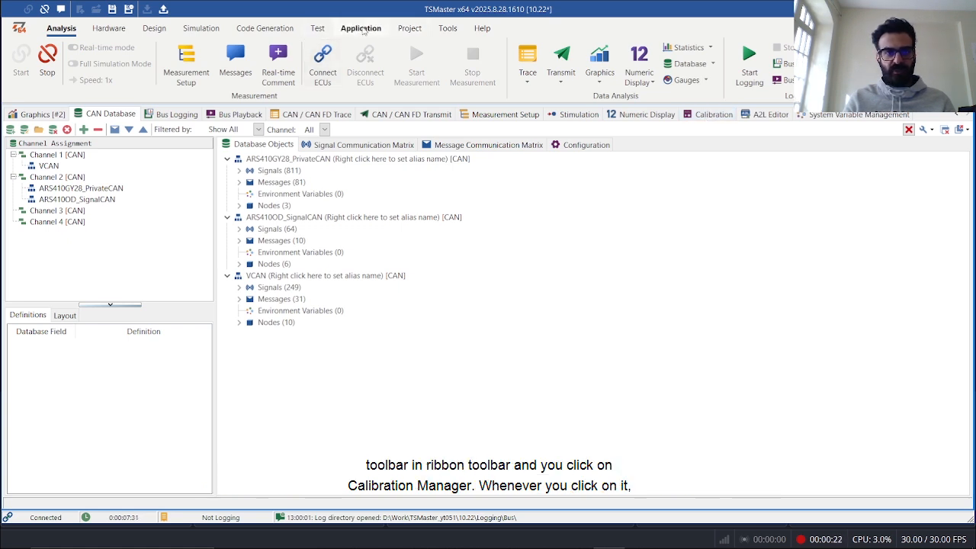
Open the Calibration Manager and display the settings of the existing ECU device
{"action": "left_click", "coordinate": [361, 29]}
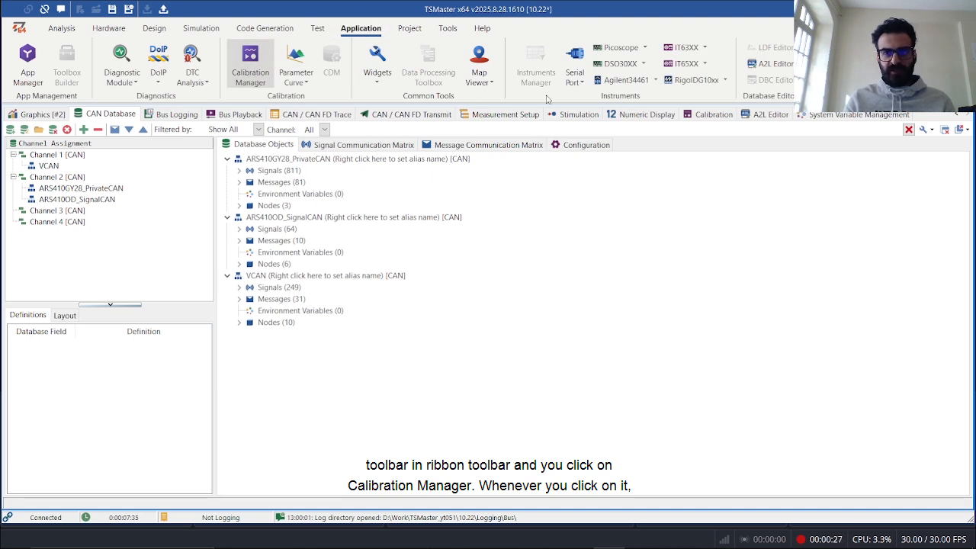
{"action": "left_click", "coordinate": [252, 74]}
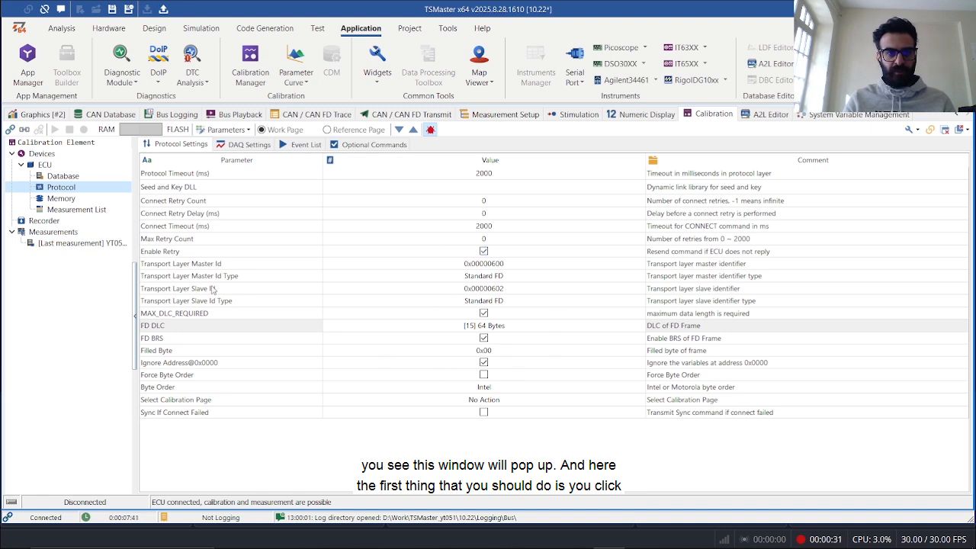
{"action": "left_click", "coordinate": [47, 155]}
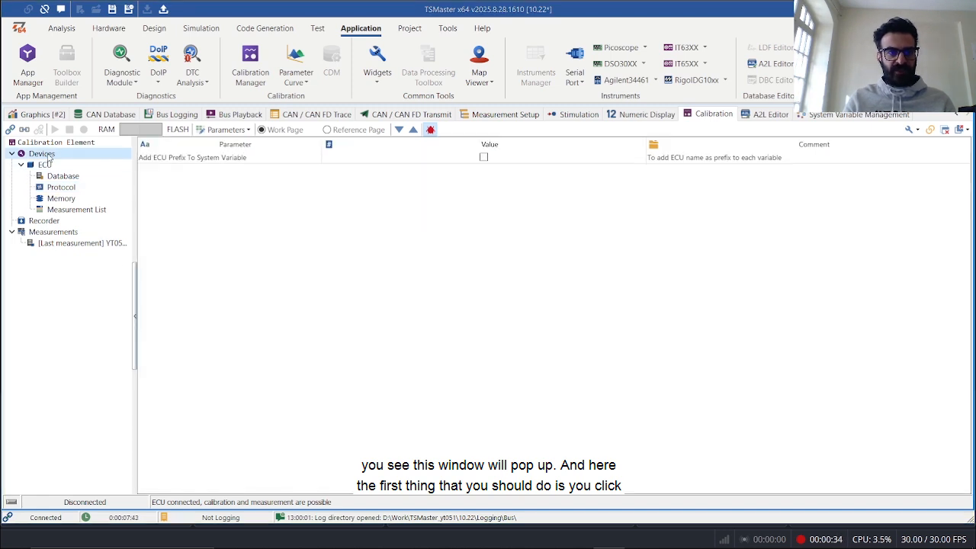
{"action": "left_click", "coordinate": [35, 167]}
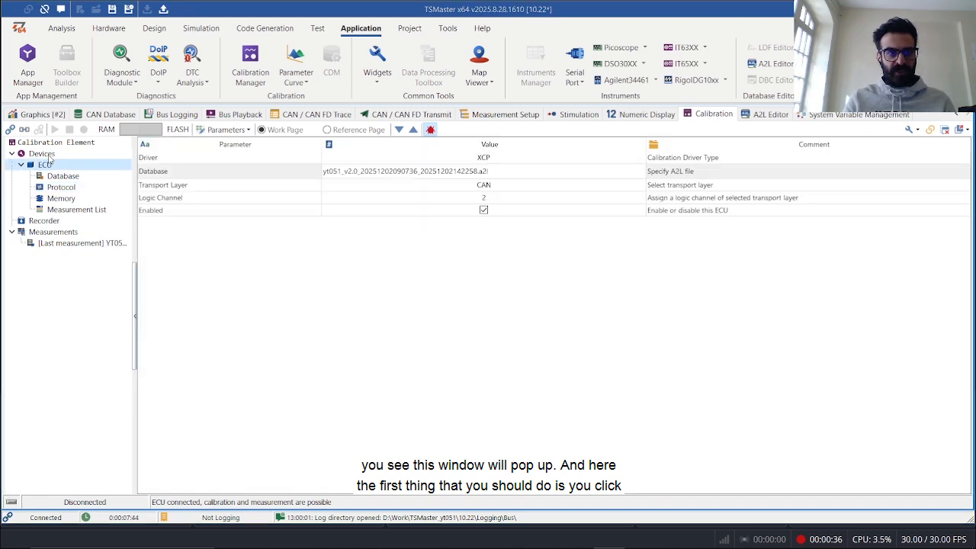
{"action": "right_click", "coordinate": [49, 157]}
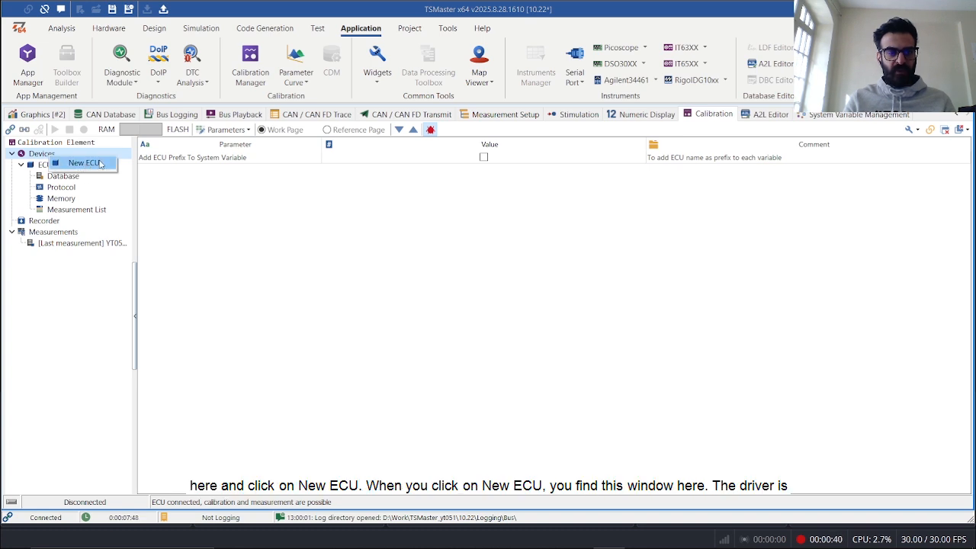
{"action": "left_click", "coordinate": [84, 163]}
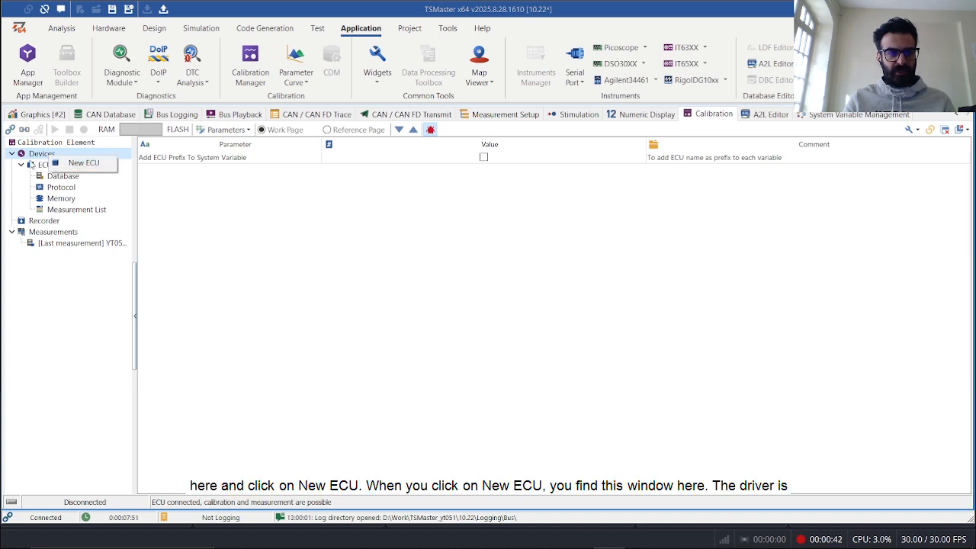
{"action": "left_click", "coordinate": [43, 165]}
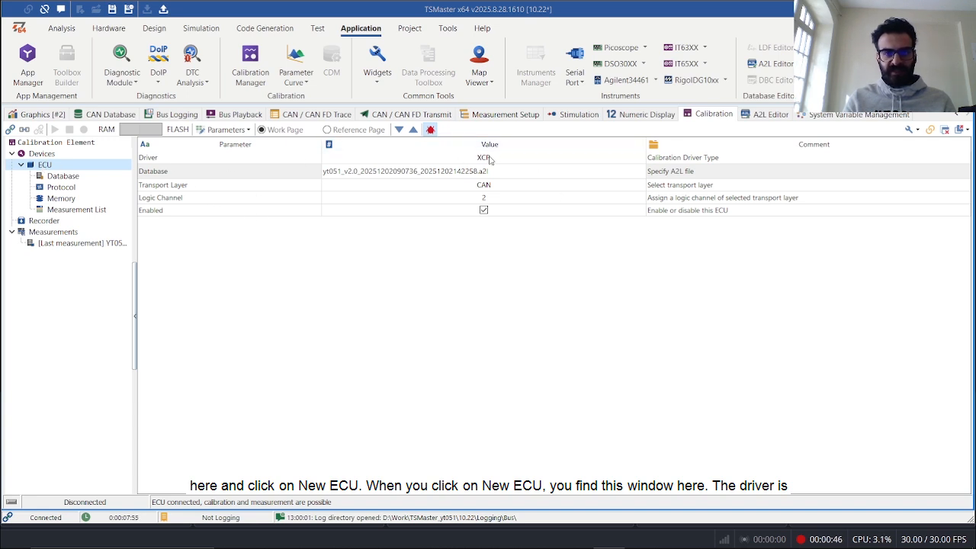
Review the ECU's calibration driver options, its A2L database file and its logic channel assignment
{"action": "left_click", "coordinate": [613, 158]}
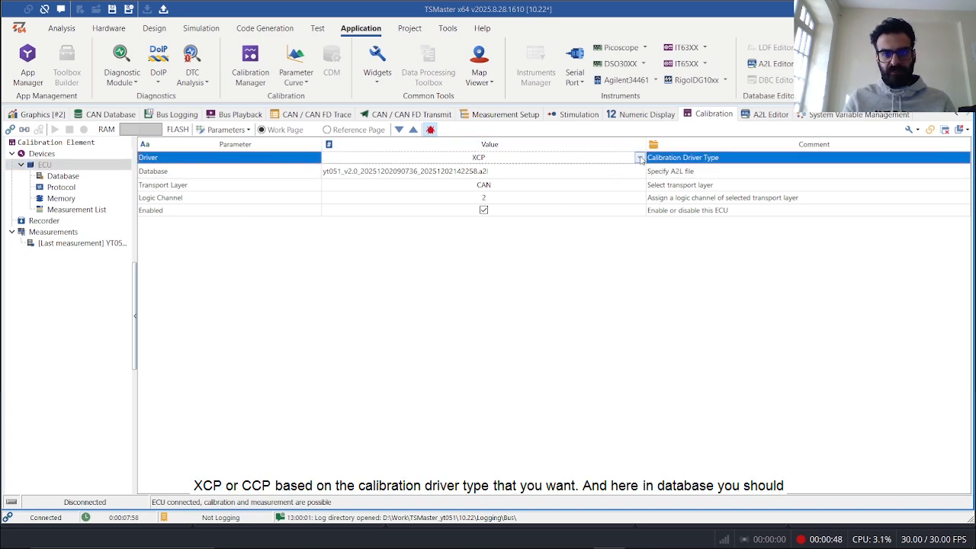
{"action": "left_click", "coordinate": [639, 158]}
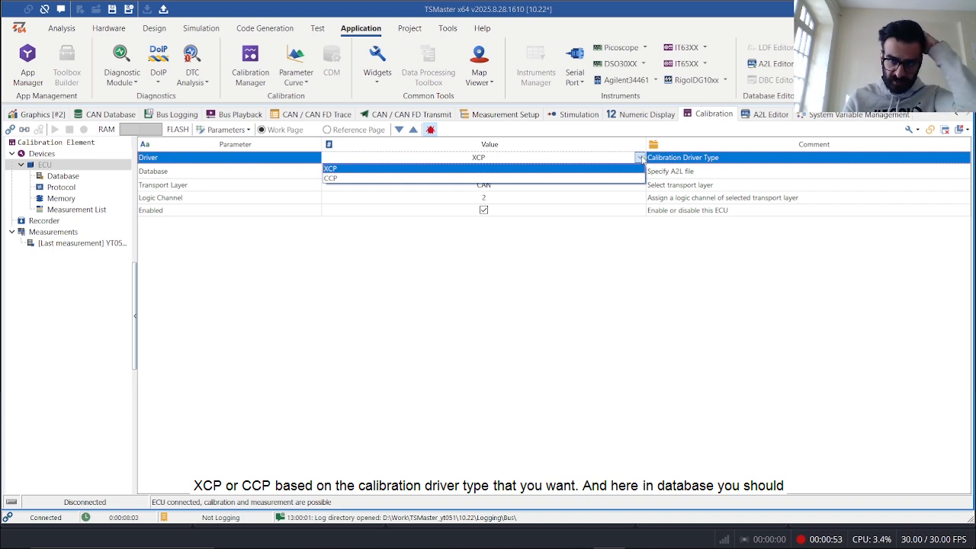
{"action": "left_click", "coordinate": [542, 231]}
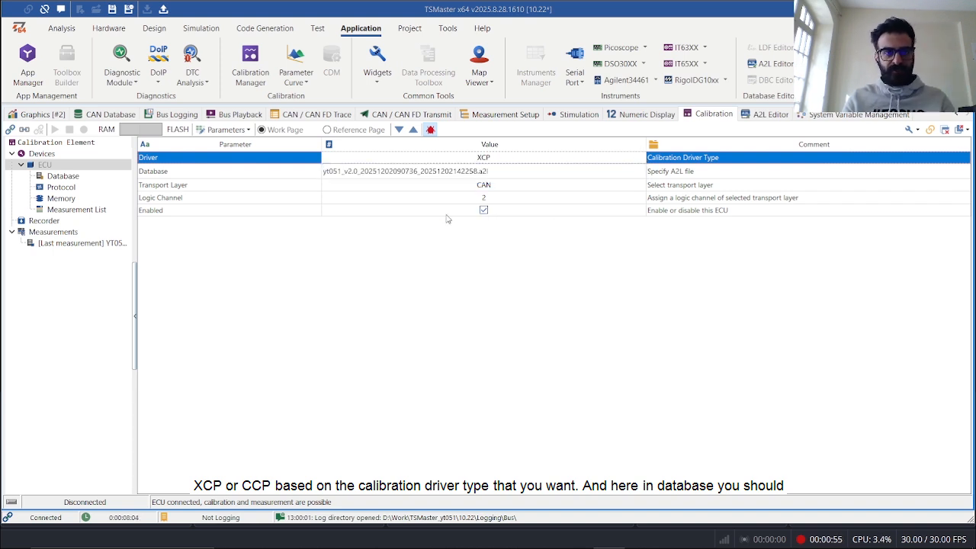
{"action": "left_click", "coordinate": [199, 174]}
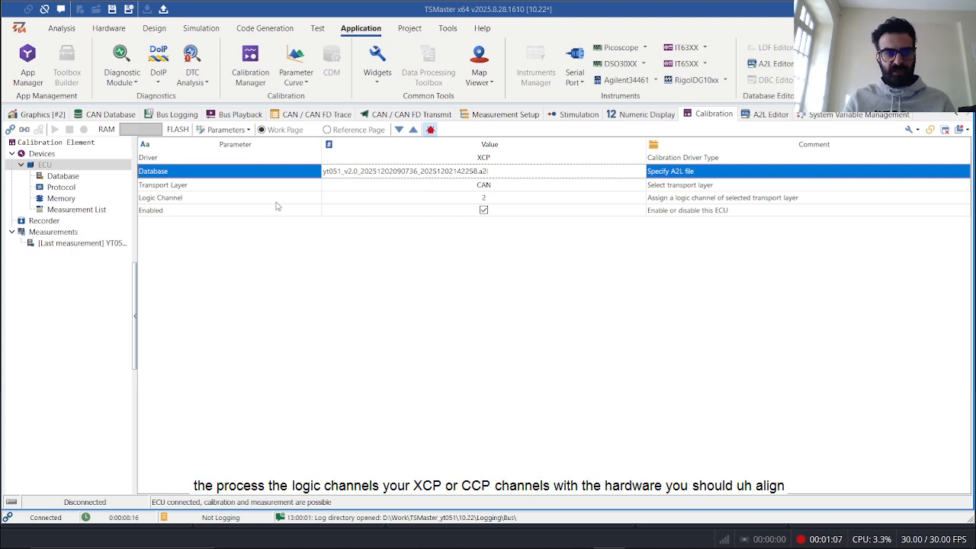
{"action": "left_click", "coordinate": [198, 198]}
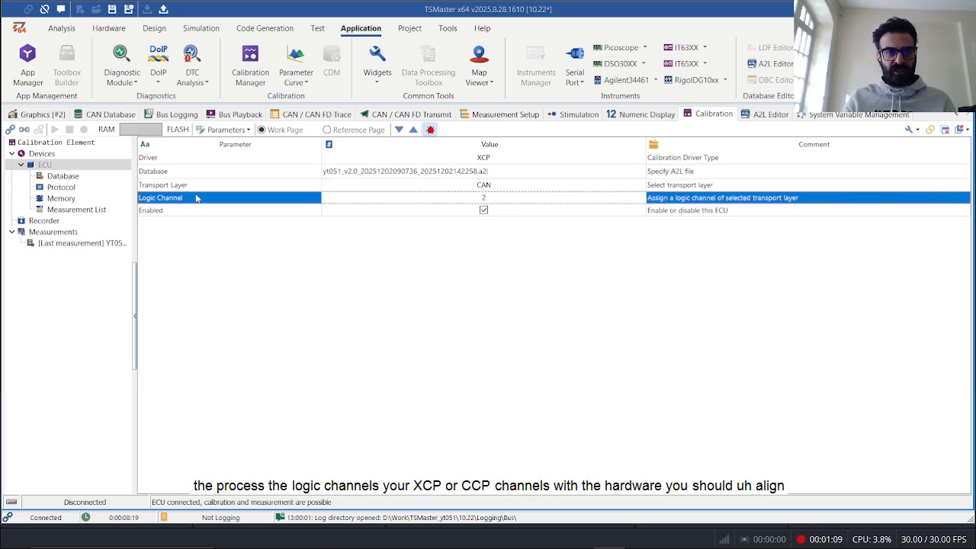
{"action": "left_click", "coordinate": [385, 198]}
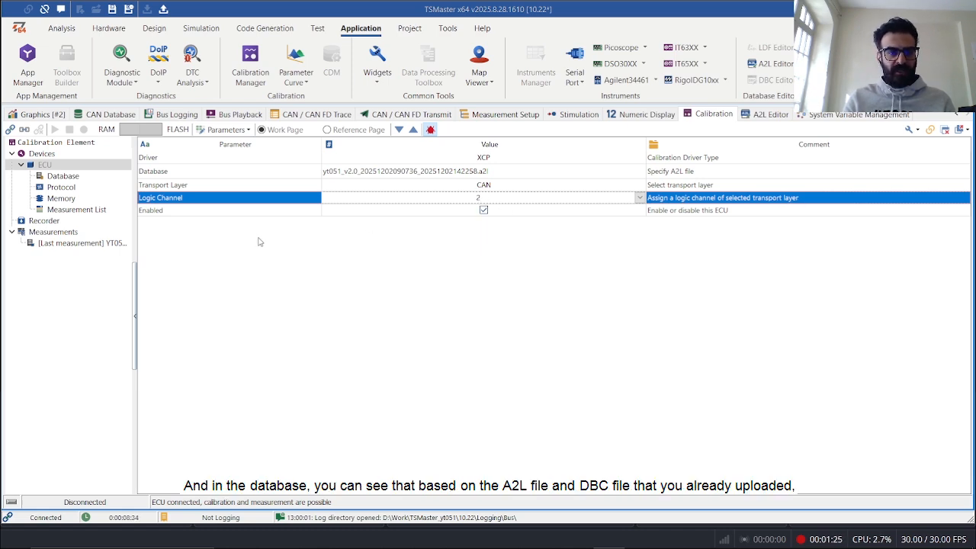
Browse the variables in the ECU's A2L database
{"action": "left_click", "coordinate": [63, 175]}
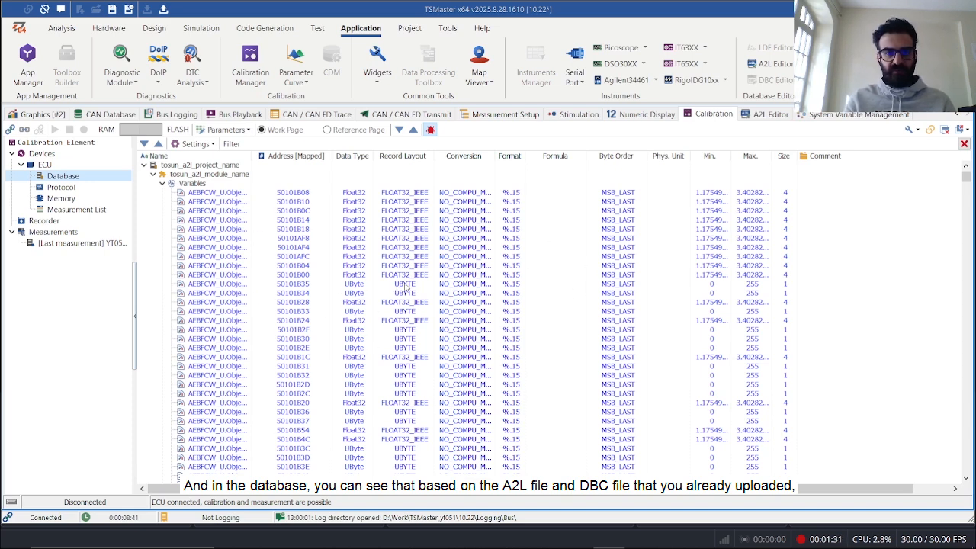
{"action": "scroll", "coordinate": [412, 305], "scroll_direction": "down", "scroll_amount": 7}
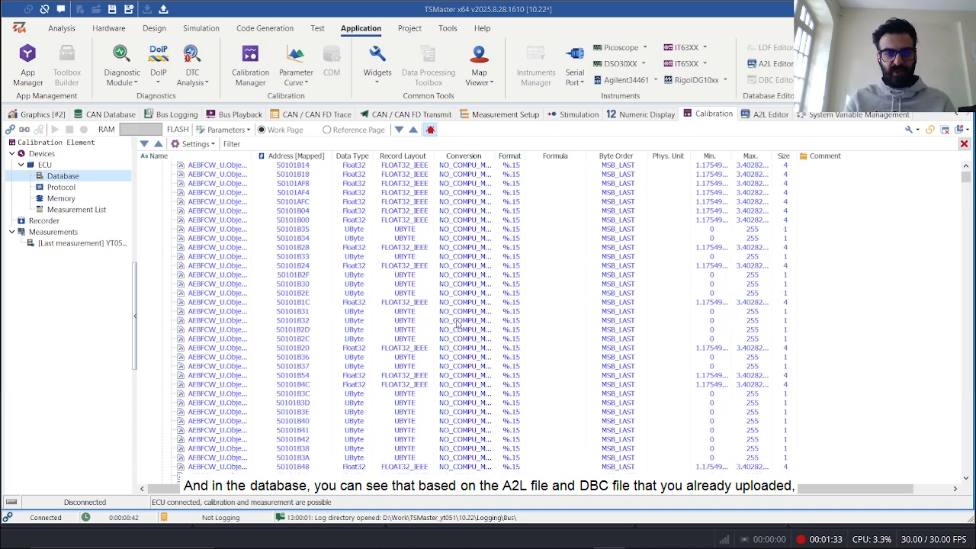
{"action": "scroll", "coordinate": [319, 297], "scroll_direction": "up", "scroll_amount": 7}
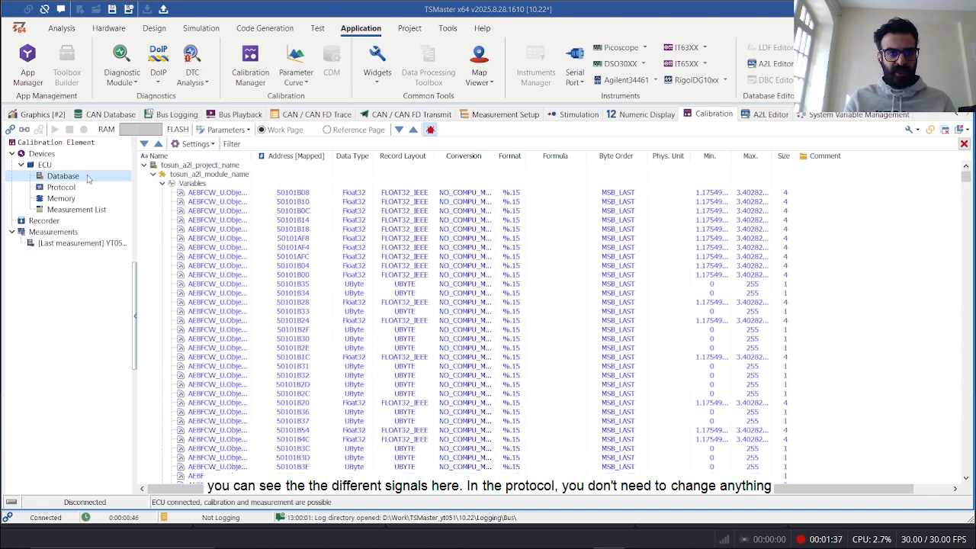
Check the FD DLC setting in the ECU's protocol settings
{"action": "left_click", "coordinate": [61, 187]}
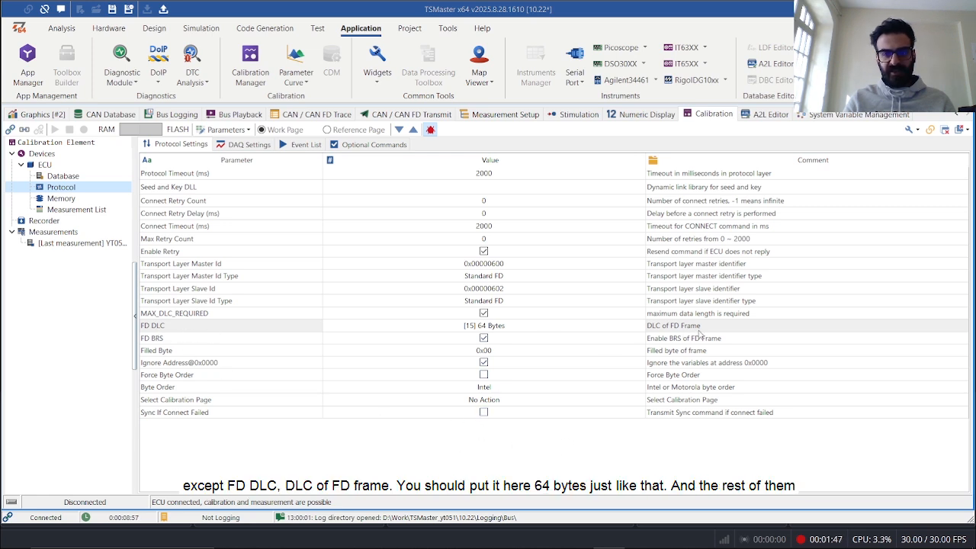
{"action": "left_click", "coordinate": [526, 329]}
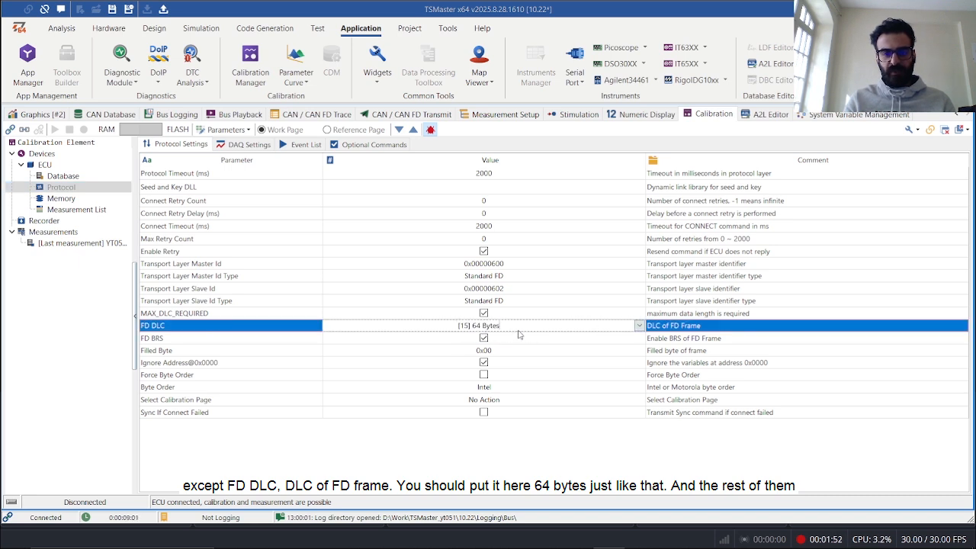
{"action": "left_click", "coordinate": [638, 326]}
{"action": "left_click", "coordinate": [639, 326]}
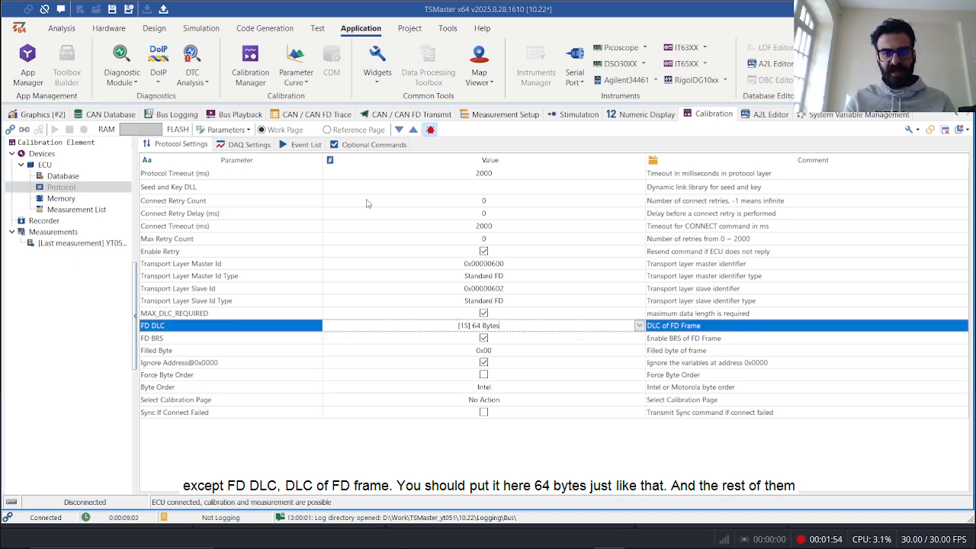
{"action": "left_click", "coordinate": [555, 471]}
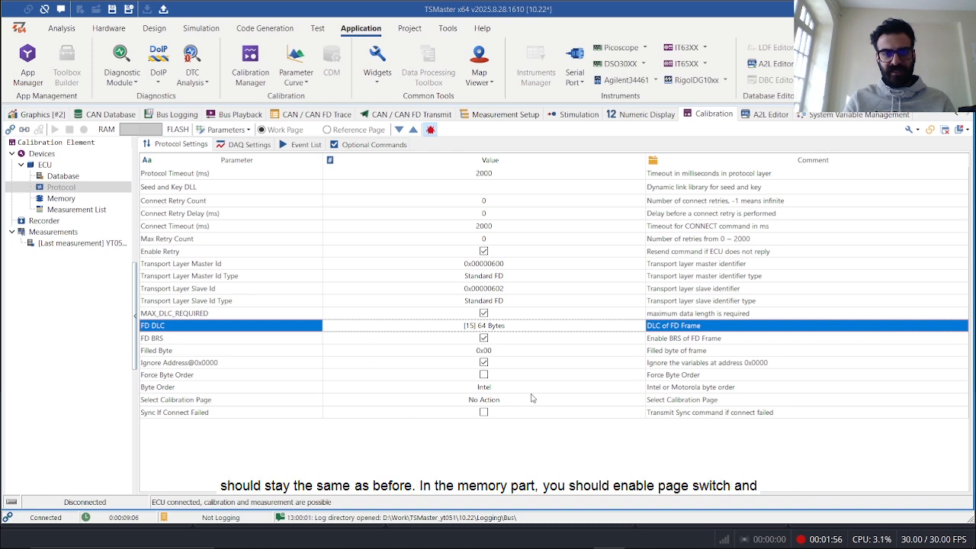
Check the memory image file in the ECU's memory configuration and look through the signals in its measurement list
{"action": "left_click", "coordinate": [82, 200]}
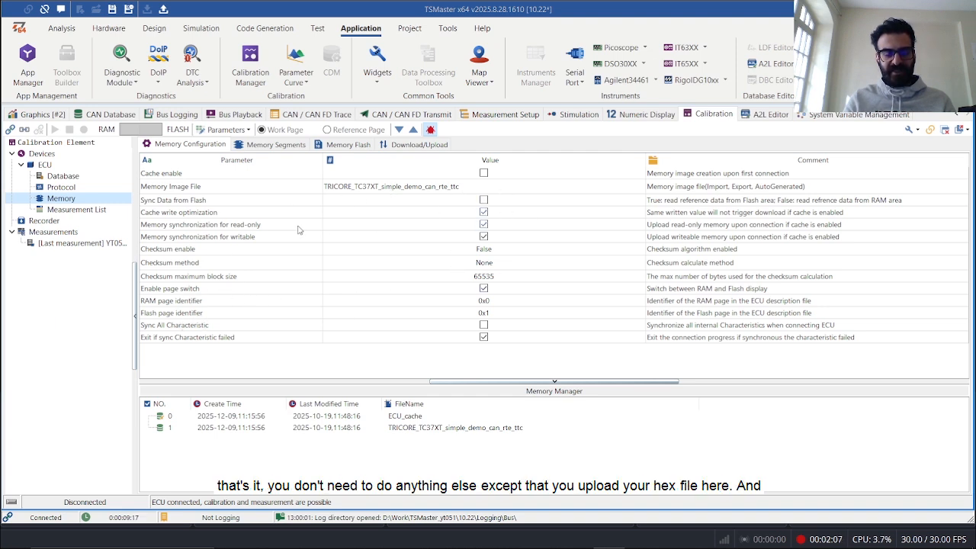
{"action": "left_click", "coordinate": [458, 188]}
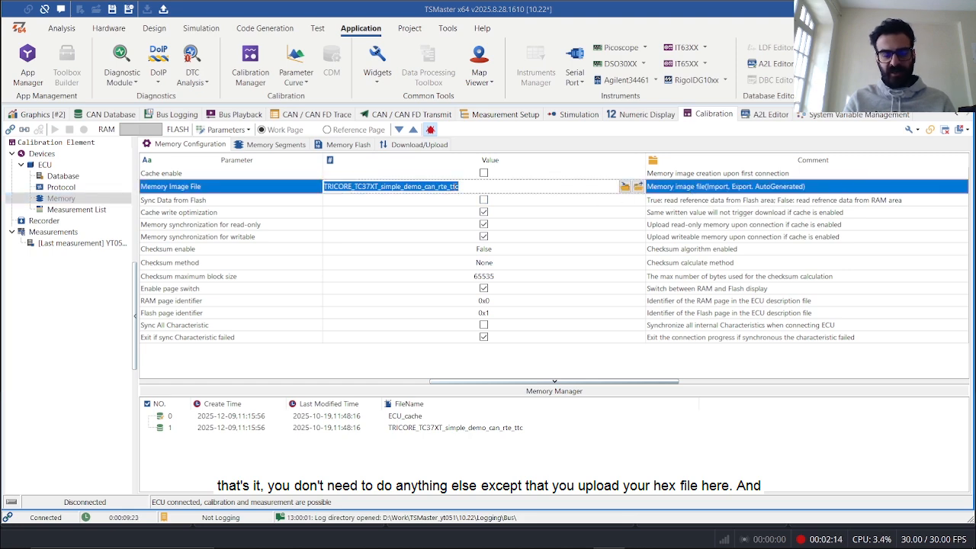
{"action": "left_click", "coordinate": [69, 210]}
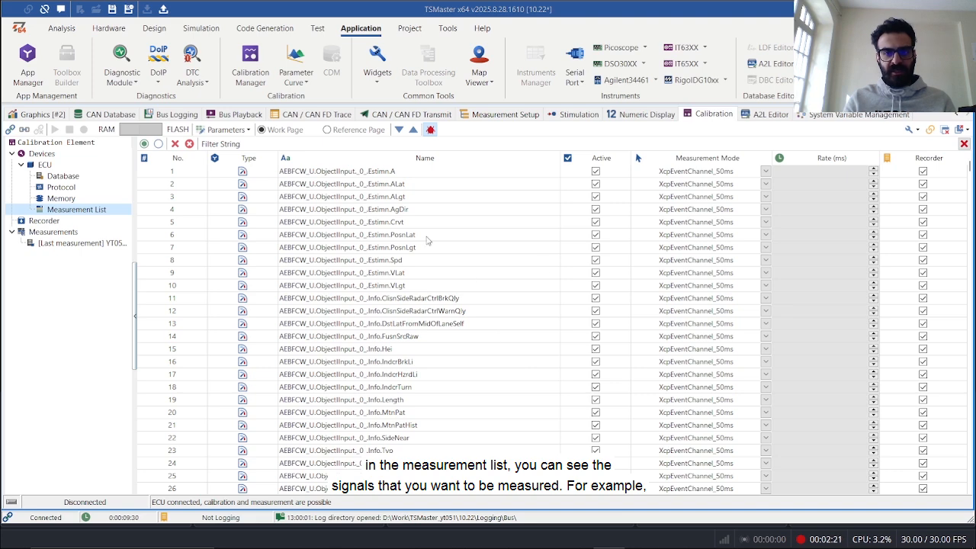
{"action": "scroll", "coordinate": [499, 346], "scroll_direction": "down", "scroll_amount": 8}
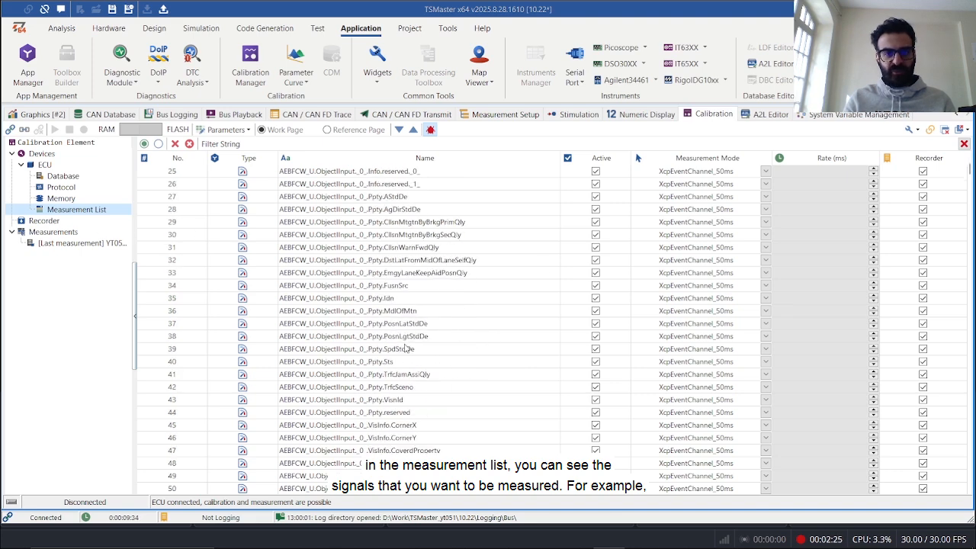
{"action": "scroll", "coordinate": [406, 348], "scroll_direction": "down", "scroll_amount": 11}
Select all entries in the ECU's A2L database and display the options for adding them to the measurement list
{"action": "left_click", "coordinate": [64, 176]}
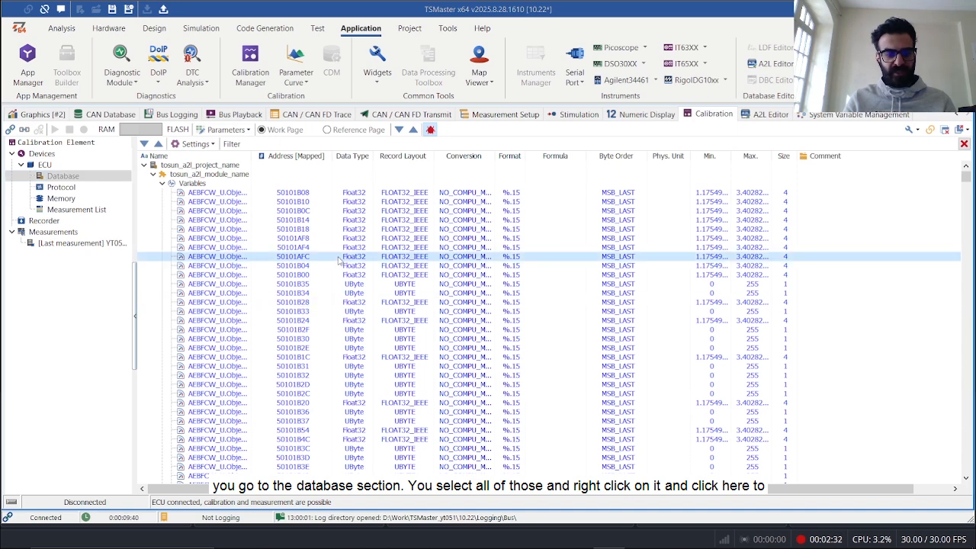
{"action": "key", "text": "ctrl+a"}
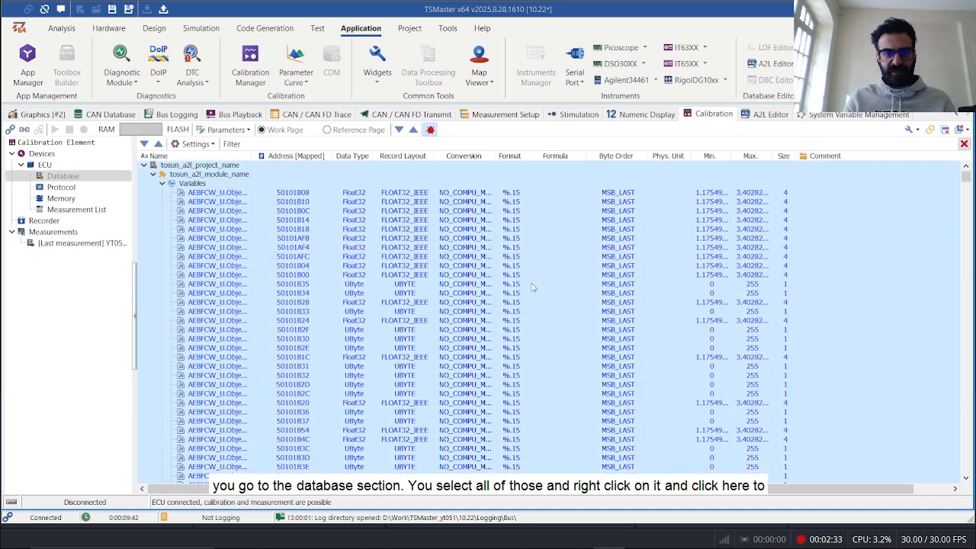
{"action": "right_click", "coordinate": [374, 261]}
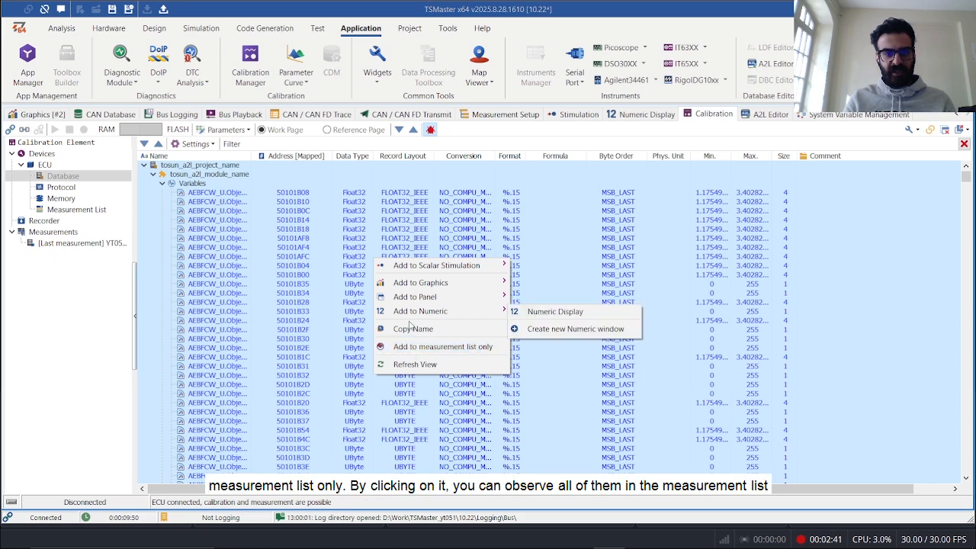
Review the measurement list from its first signal, including the available measurement modes and the Active and Recorder settings
{"action": "left_click", "coordinate": [93, 211]}
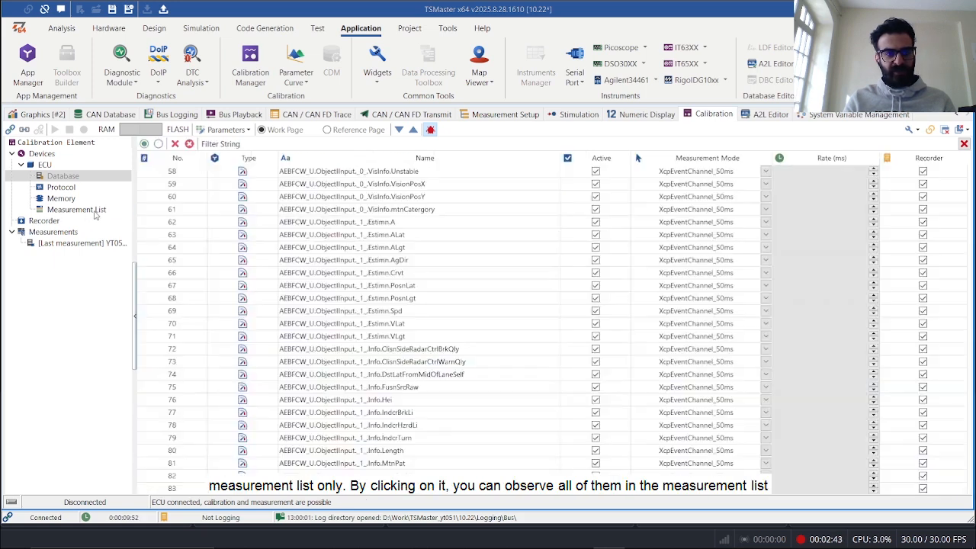
{"action": "scroll", "coordinate": [425, 361], "scroll_direction": "up", "scroll_amount": 10}
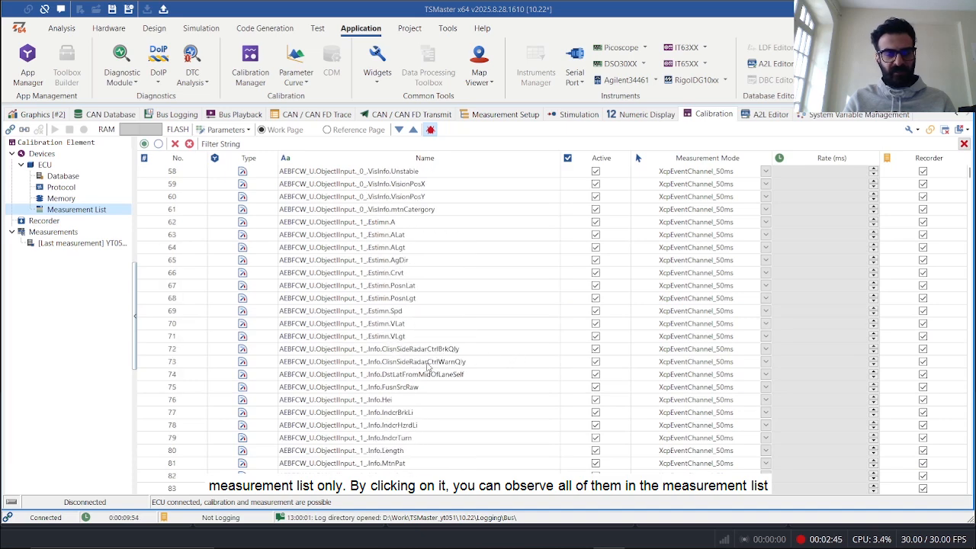
{"action": "scroll", "coordinate": [385, 372], "scroll_direction": "up", "scroll_amount": 10}
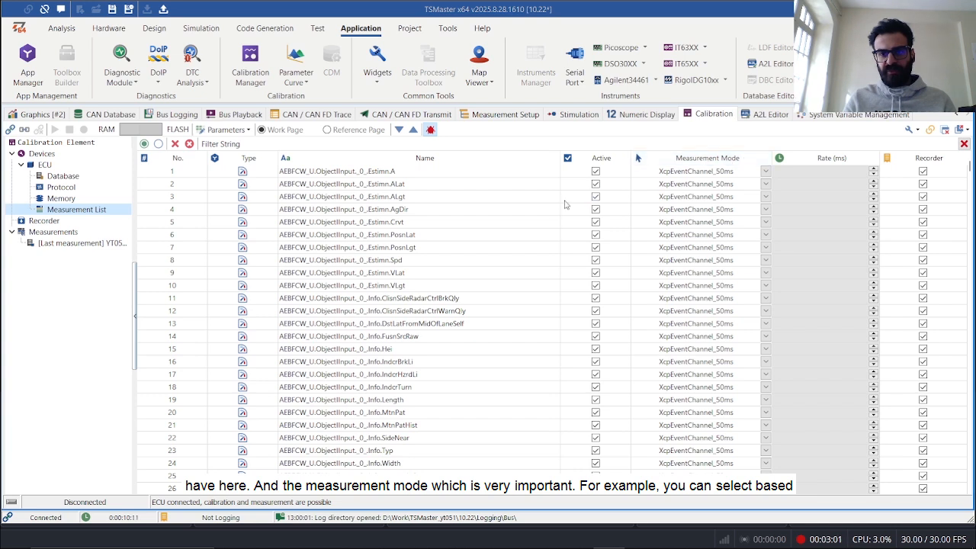
{"action": "left_click", "coordinate": [766, 173]}
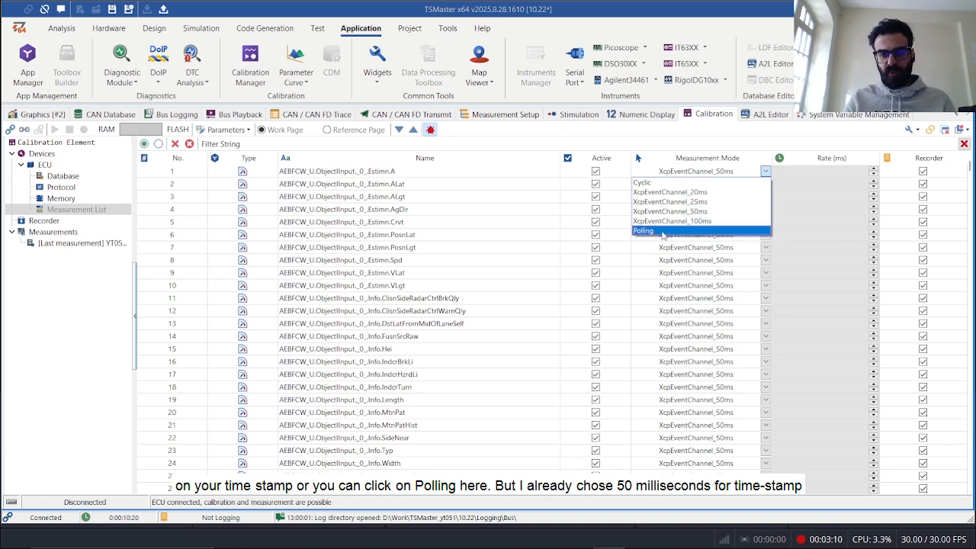
{"action": "left_click", "coordinate": [498, 200]}
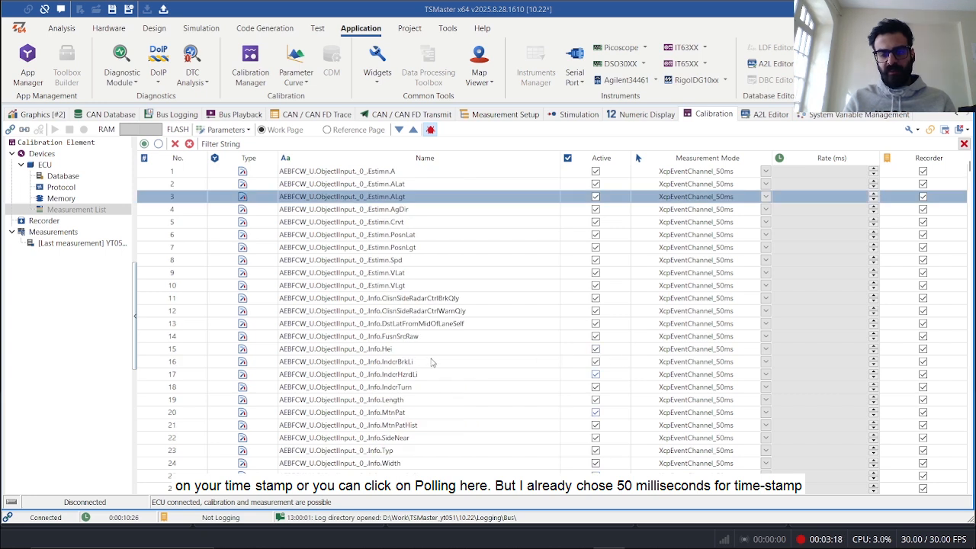
{"action": "left_click", "coordinate": [338, 300]}
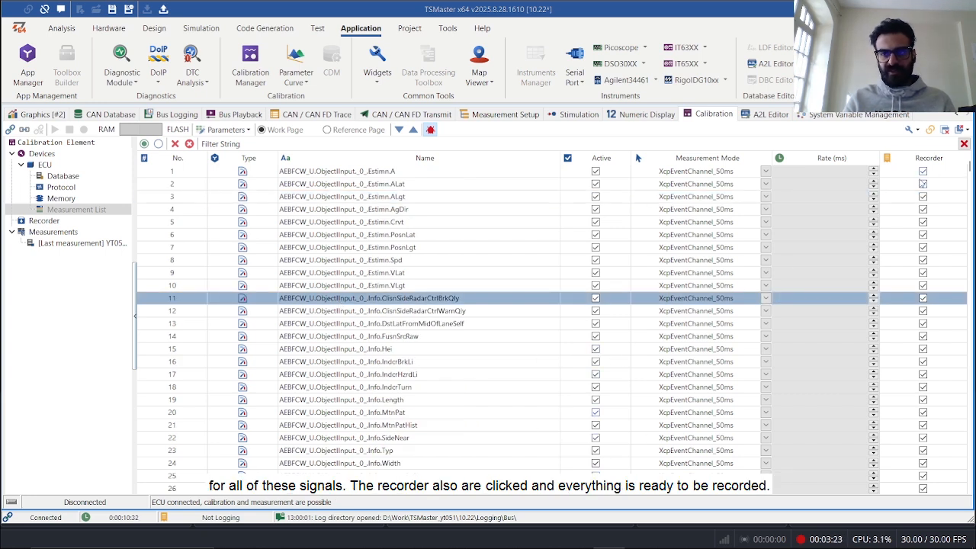
{"action": "scroll", "coordinate": [924, 207], "scroll_direction": "down", "scroll_amount": 2}
{"action": "scroll", "coordinate": [923, 210], "scroll_direction": "up", "scroll_amount": 2}
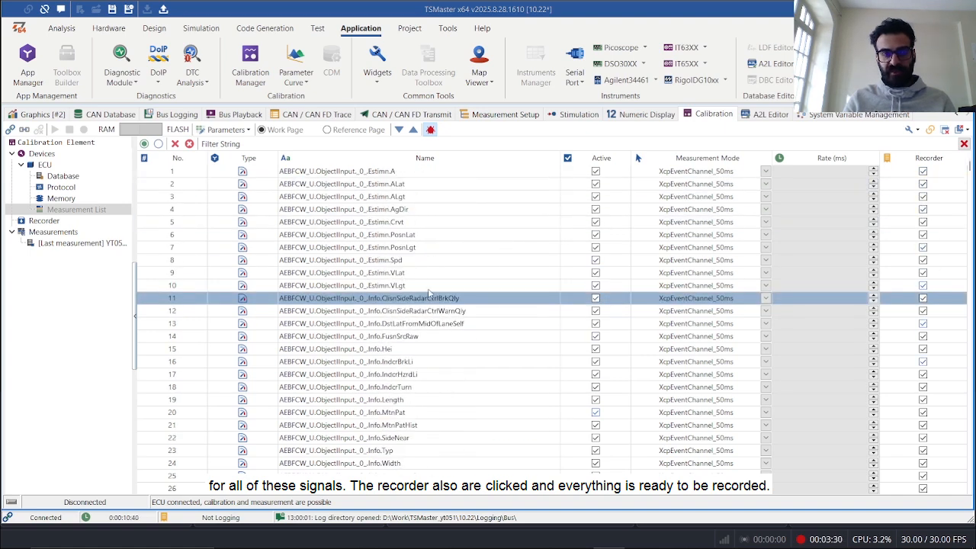
Enable Record Bus Data for the calibration recorder and choose mdf as its recorder file format
{"action": "left_click", "coordinate": [47, 220]}
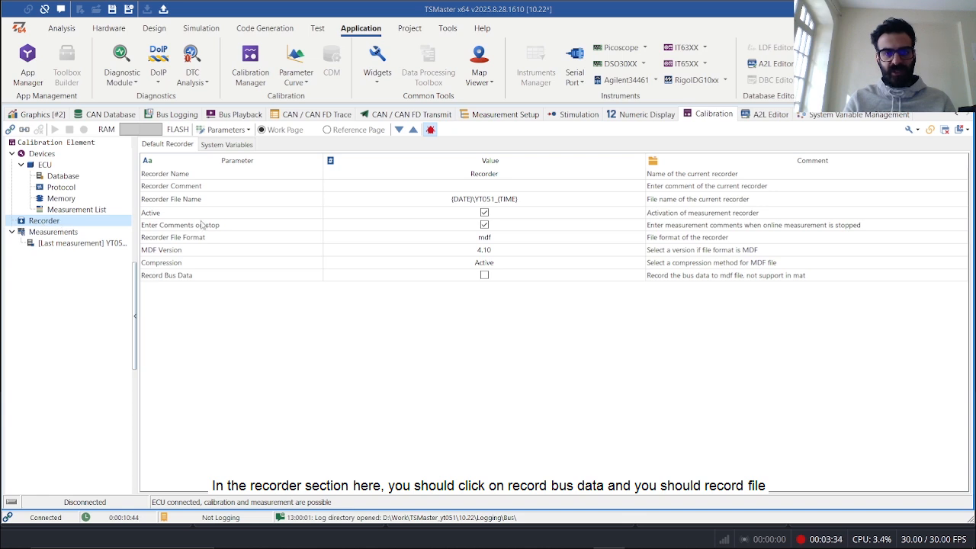
{"action": "left_click", "coordinate": [483, 276]}
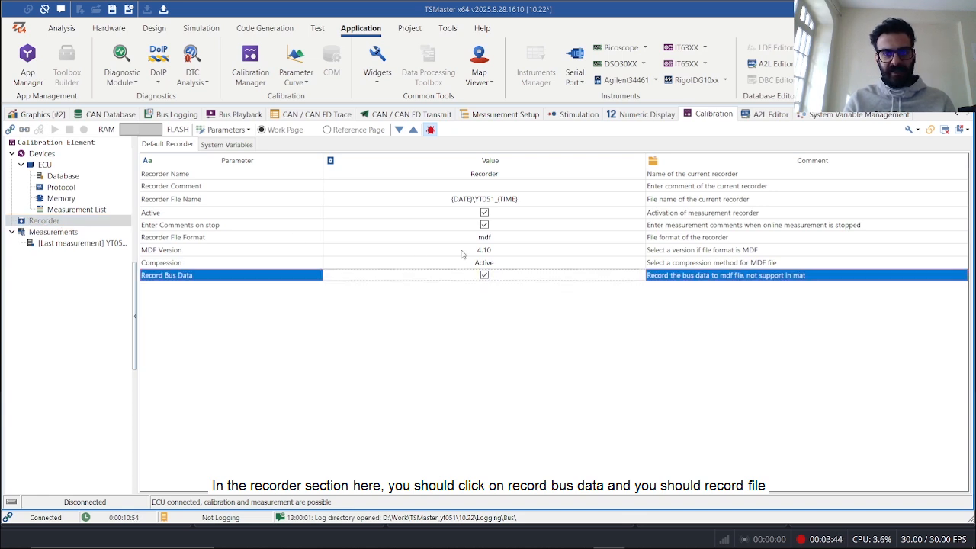
{"action": "left_click", "coordinate": [183, 238]}
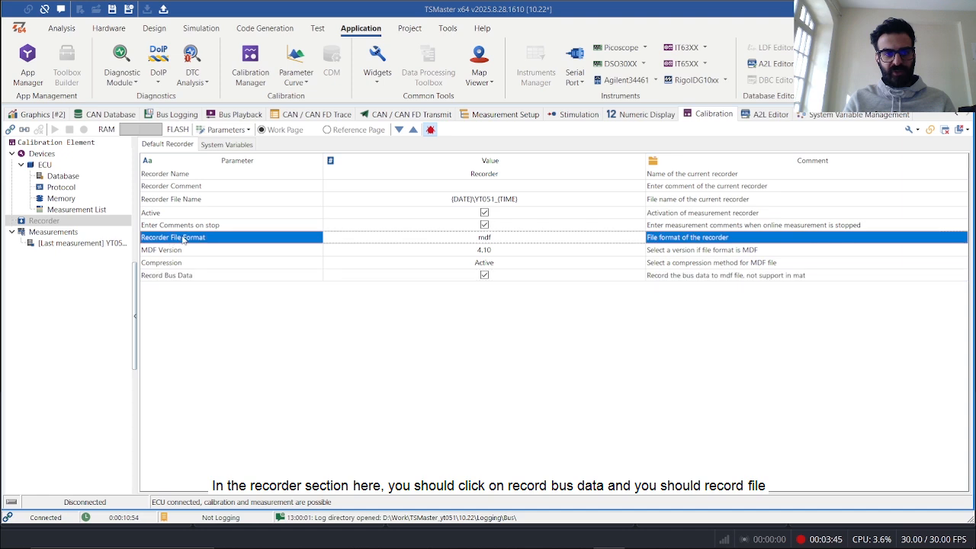
{"action": "left_click", "coordinate": [507, 242]}
{"action": "left_click", "coordinate": [639, 237]}
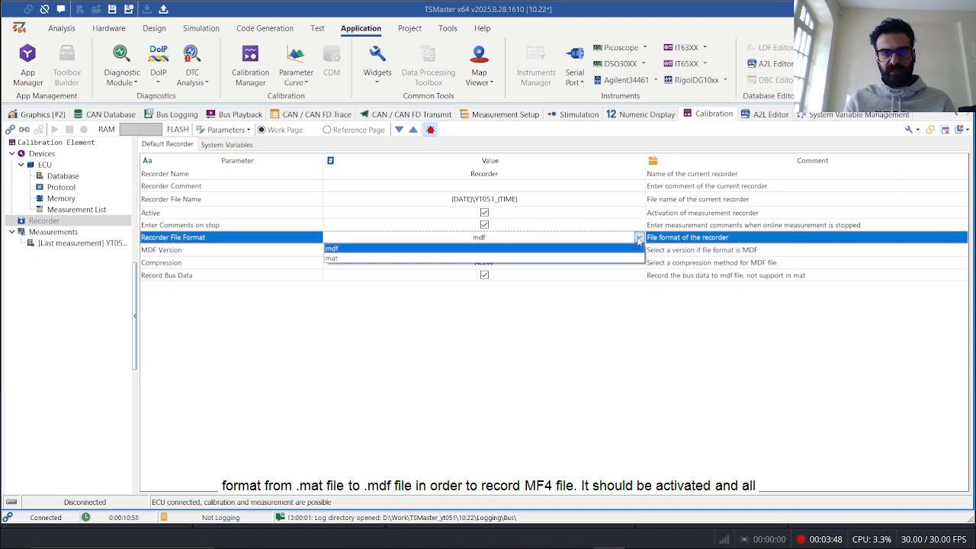
{"action": "left_click", "coordinate": [487, 250]}
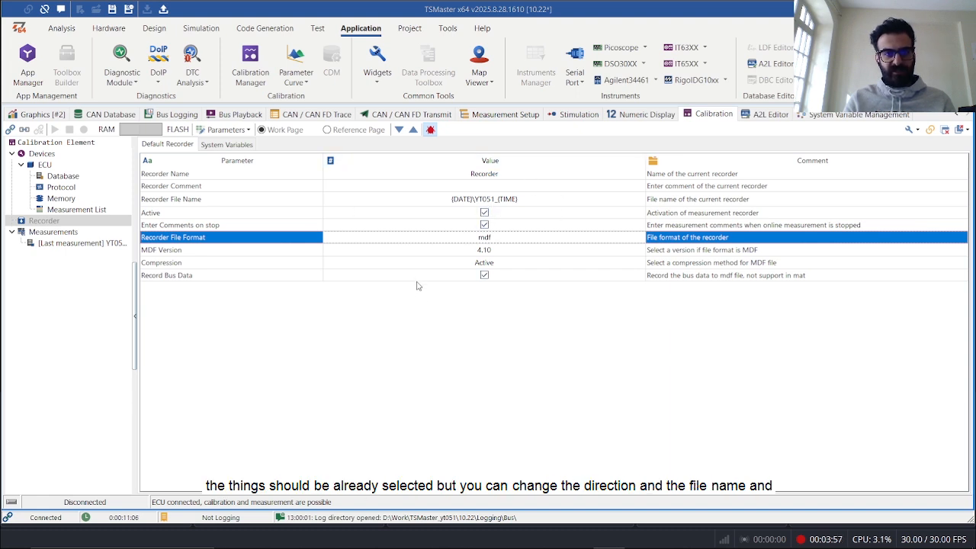
Check the recorder's file name setting and the bus log replay options for measurements, and return to the recorder settings
{"action": "left_click", "coordinate": [187, 200]}
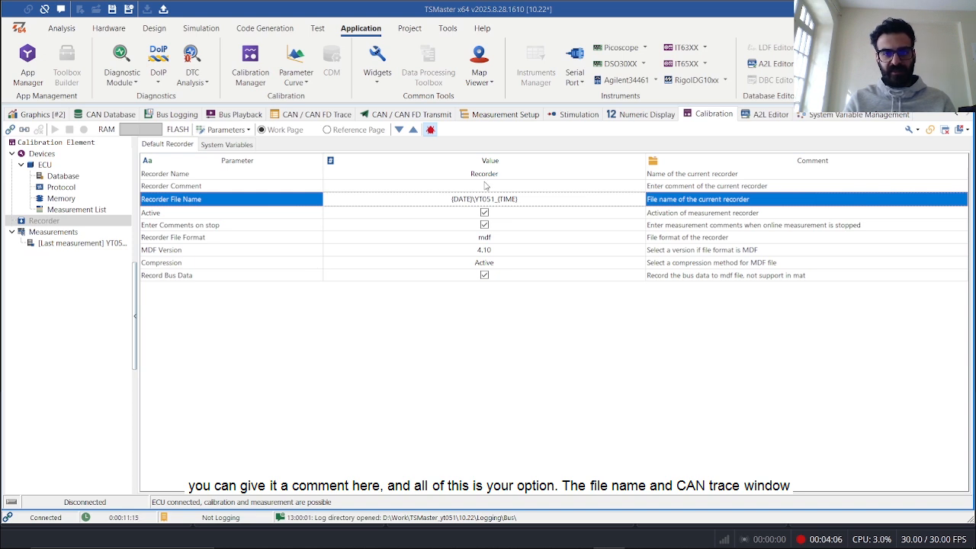
{"action": "left_click", "coordinate": [67, 232]}
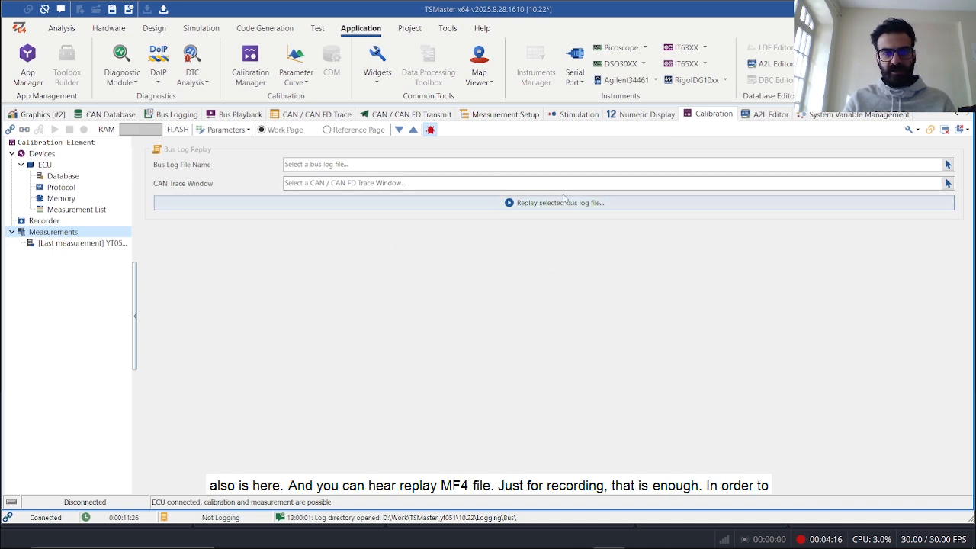
{"action": "left_click", "coordinate": [99, 221]}
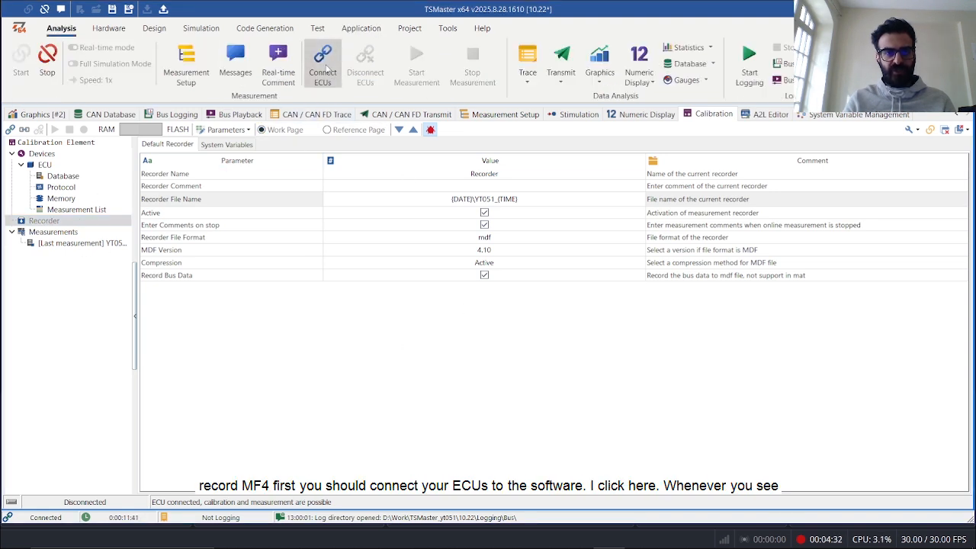
Connect the ECUs and start online calibration
{"action": "left_click", "coordinate": [326, 68]}
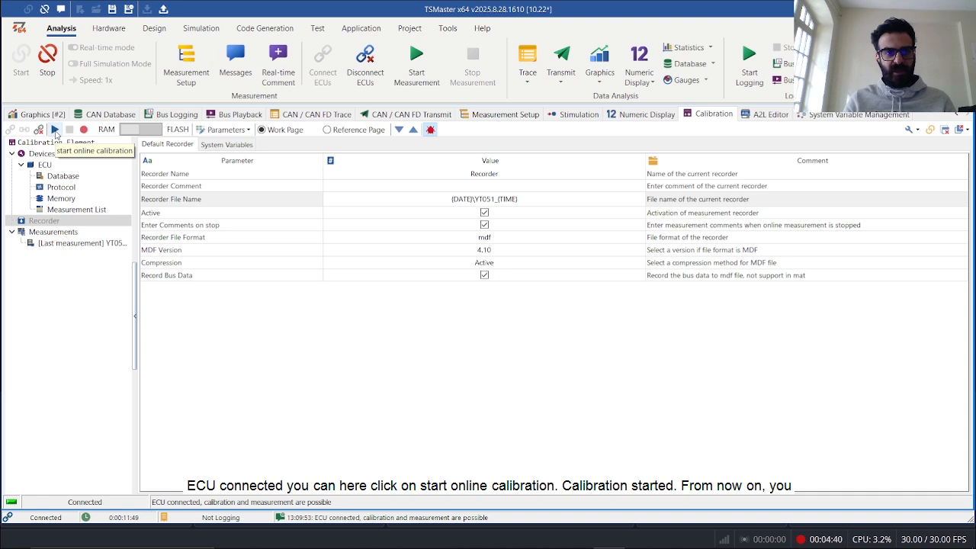
{"action": "left_click", "coordinate": [55, 130]}
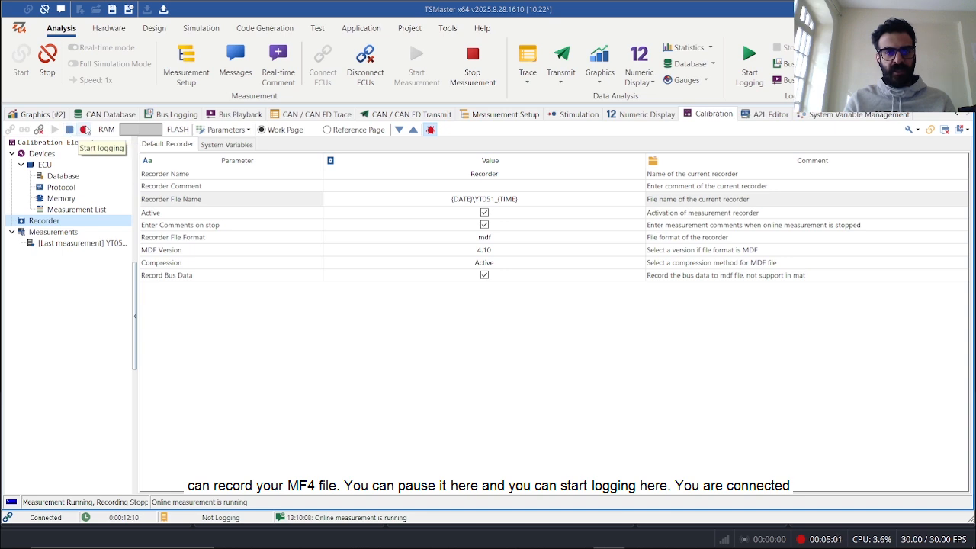
Log the running measurement to an MF4 file, stop logging and save the log with the measurement comment fields left blank
{"action": "left_click", "coordinate": [85, 130]}
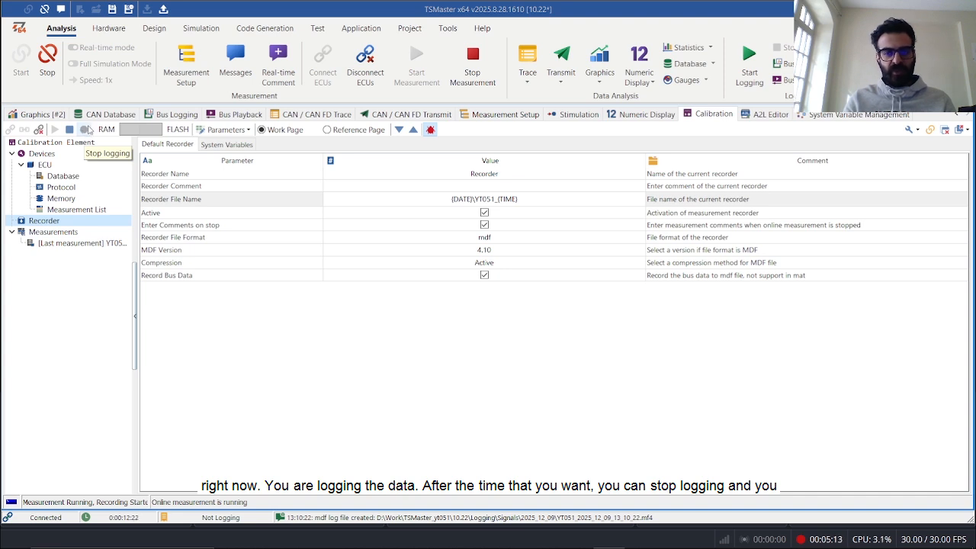
{"action": "left_click", "coordinate": [89, 130]}
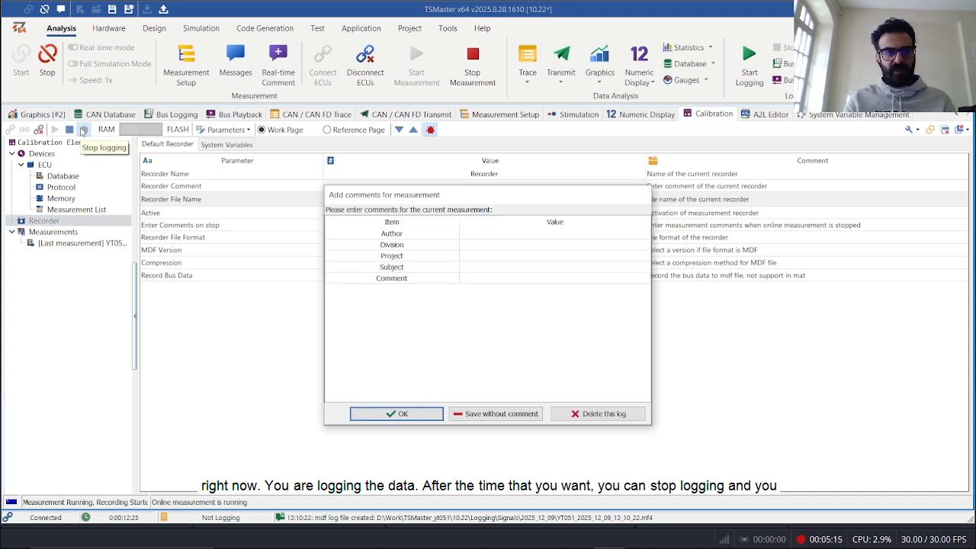
{"action": "left_click", "coordinate": [482, 267]}
{"action": "left_click", "coordinate": [486, 256]}
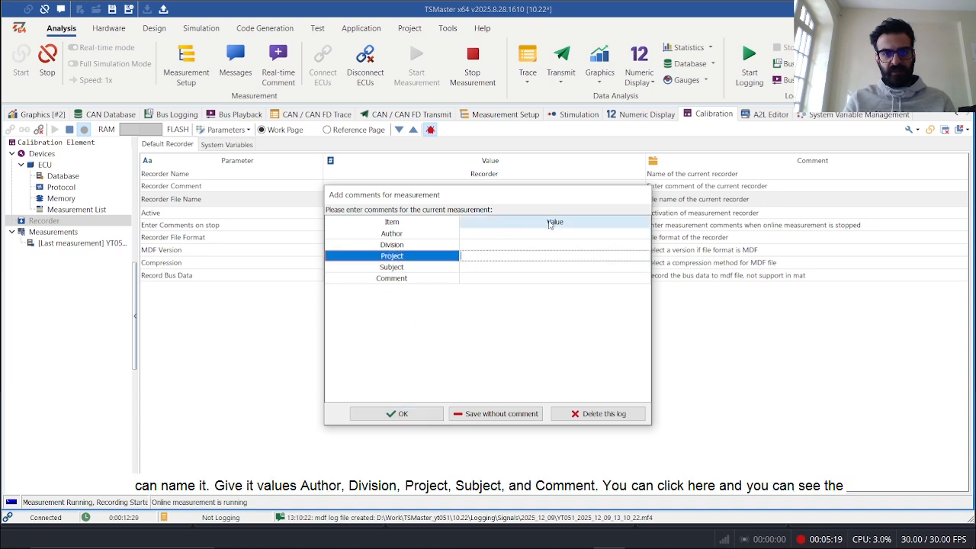
{"action": "left_click", "coordinate": [418, 234]}
{"action": "left_click", "coordinate": [484, 235]}
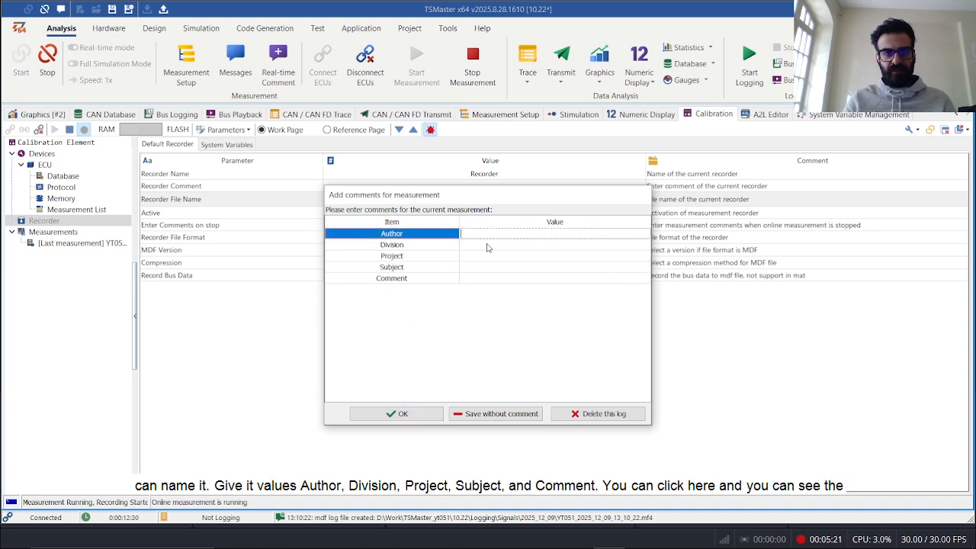
{"action": "left_click", "coordinate": [488, 245]}
{"action": "left_click", "coordinate": [496, 257]}
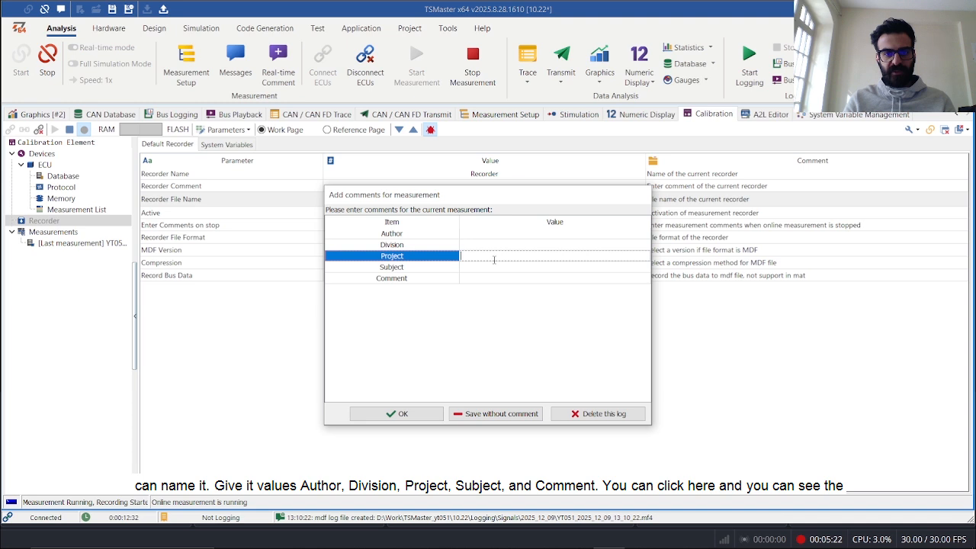
{"action": "left_click", "coordinate": [422, 414]}
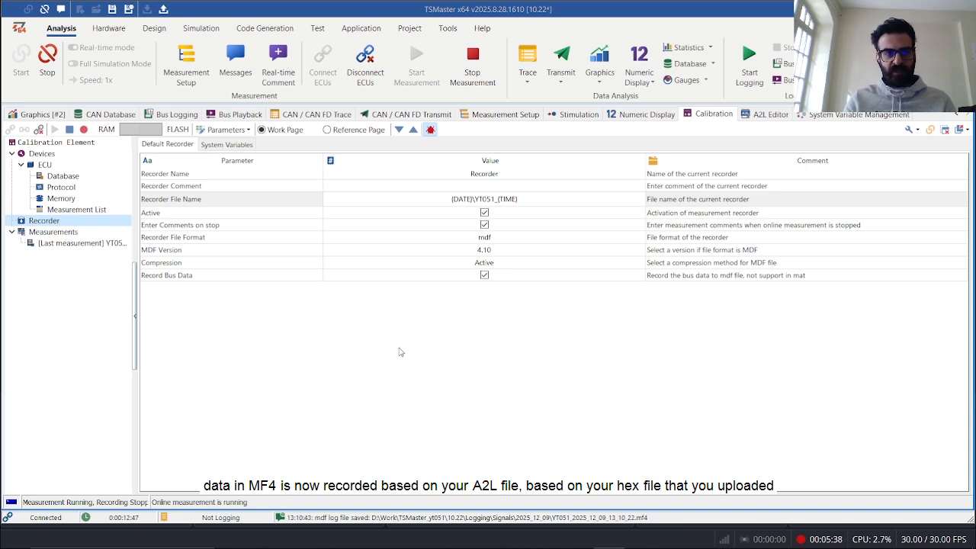
Display the ECU's measurement list again to review the signals selected for recording
{"action": "left_click", "coordinate": [94, 211]}
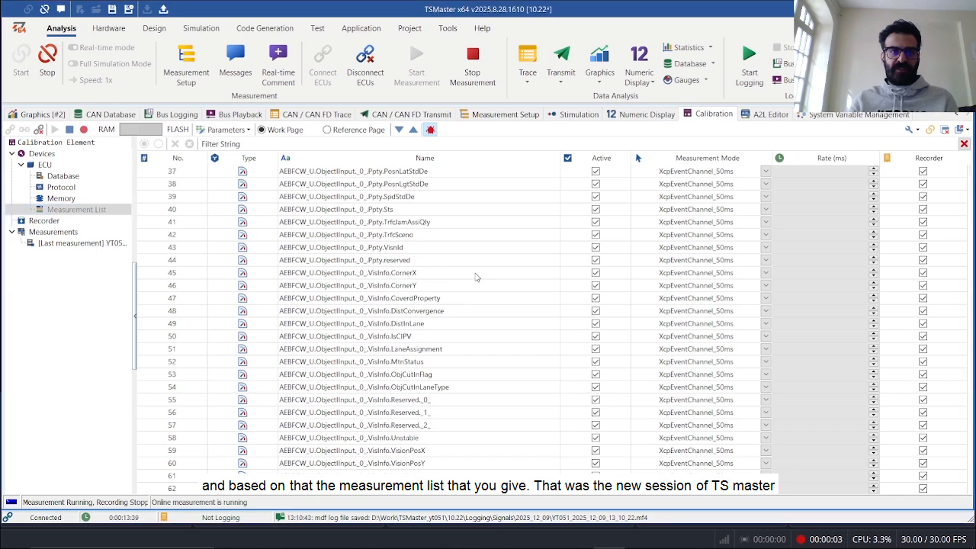